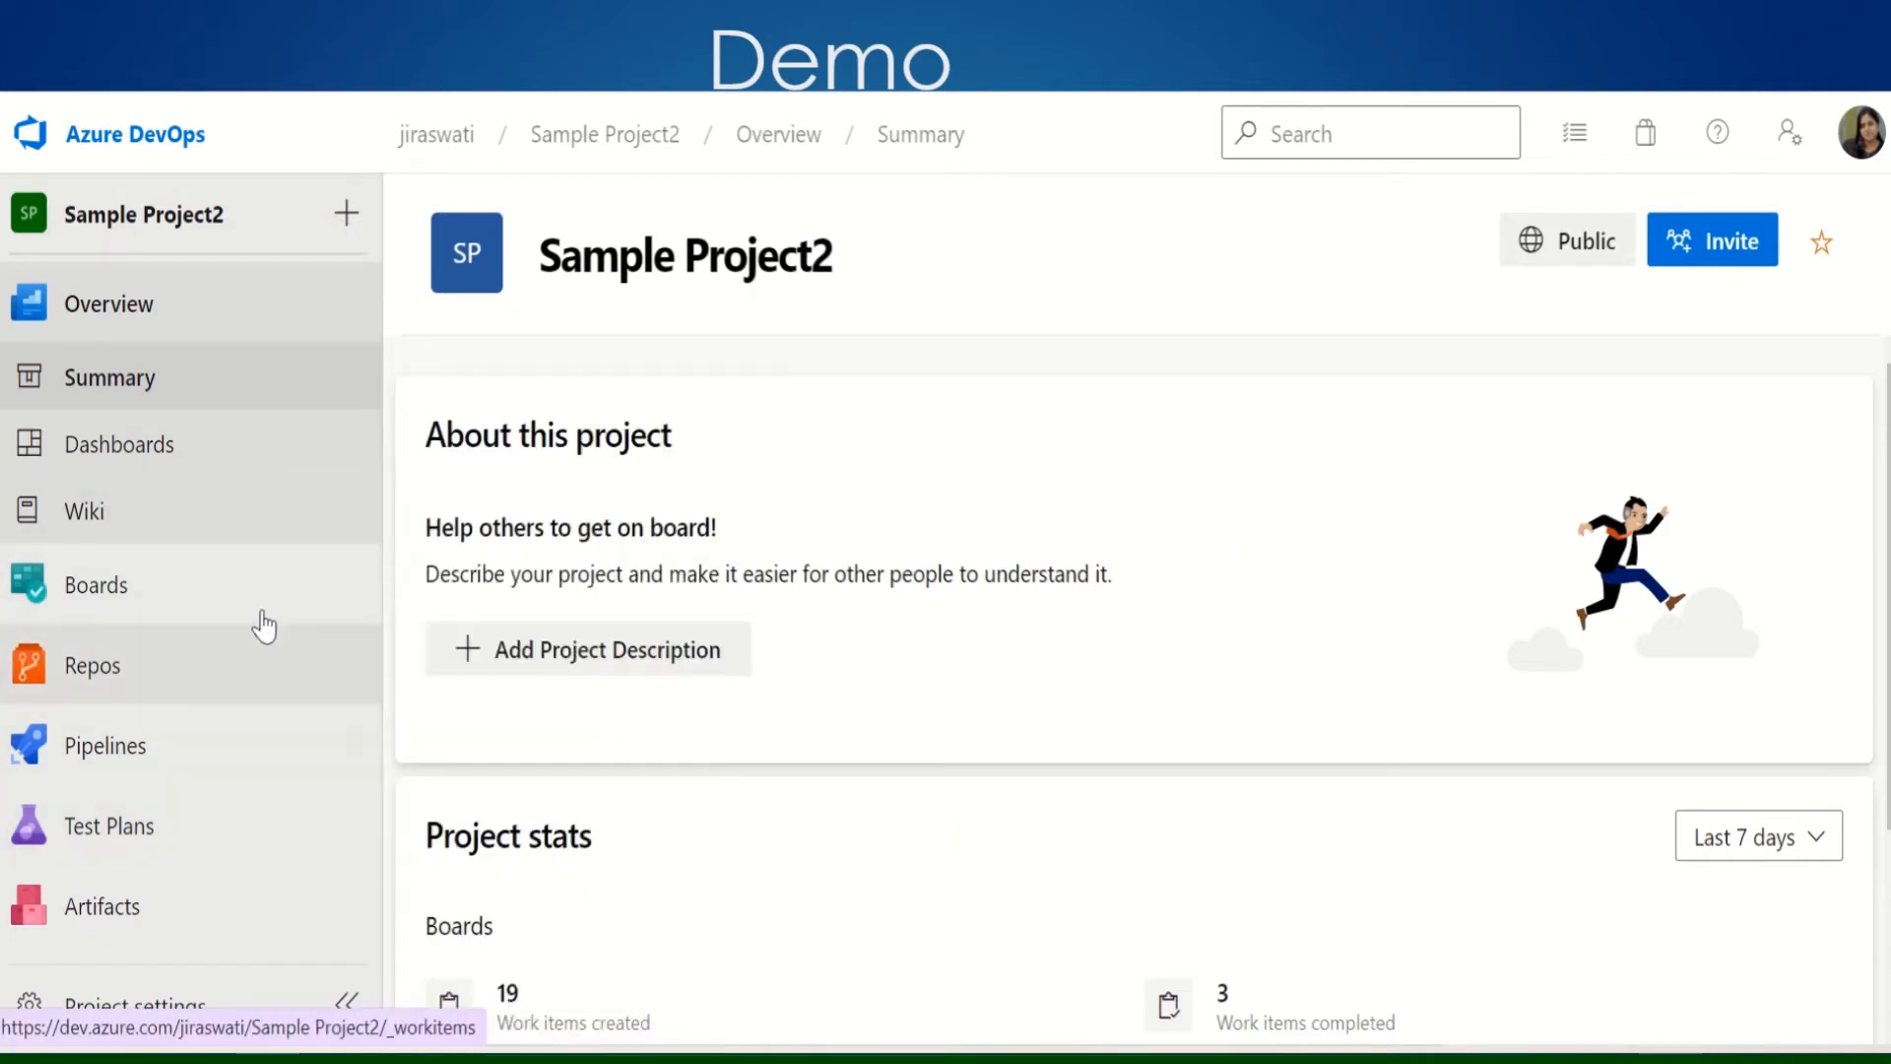
- Search the Azure DevOps extension marketplace for "Retrospective" and open the Retrospectives extension by Microsoft DevLabs
mouse_move(266, 591)
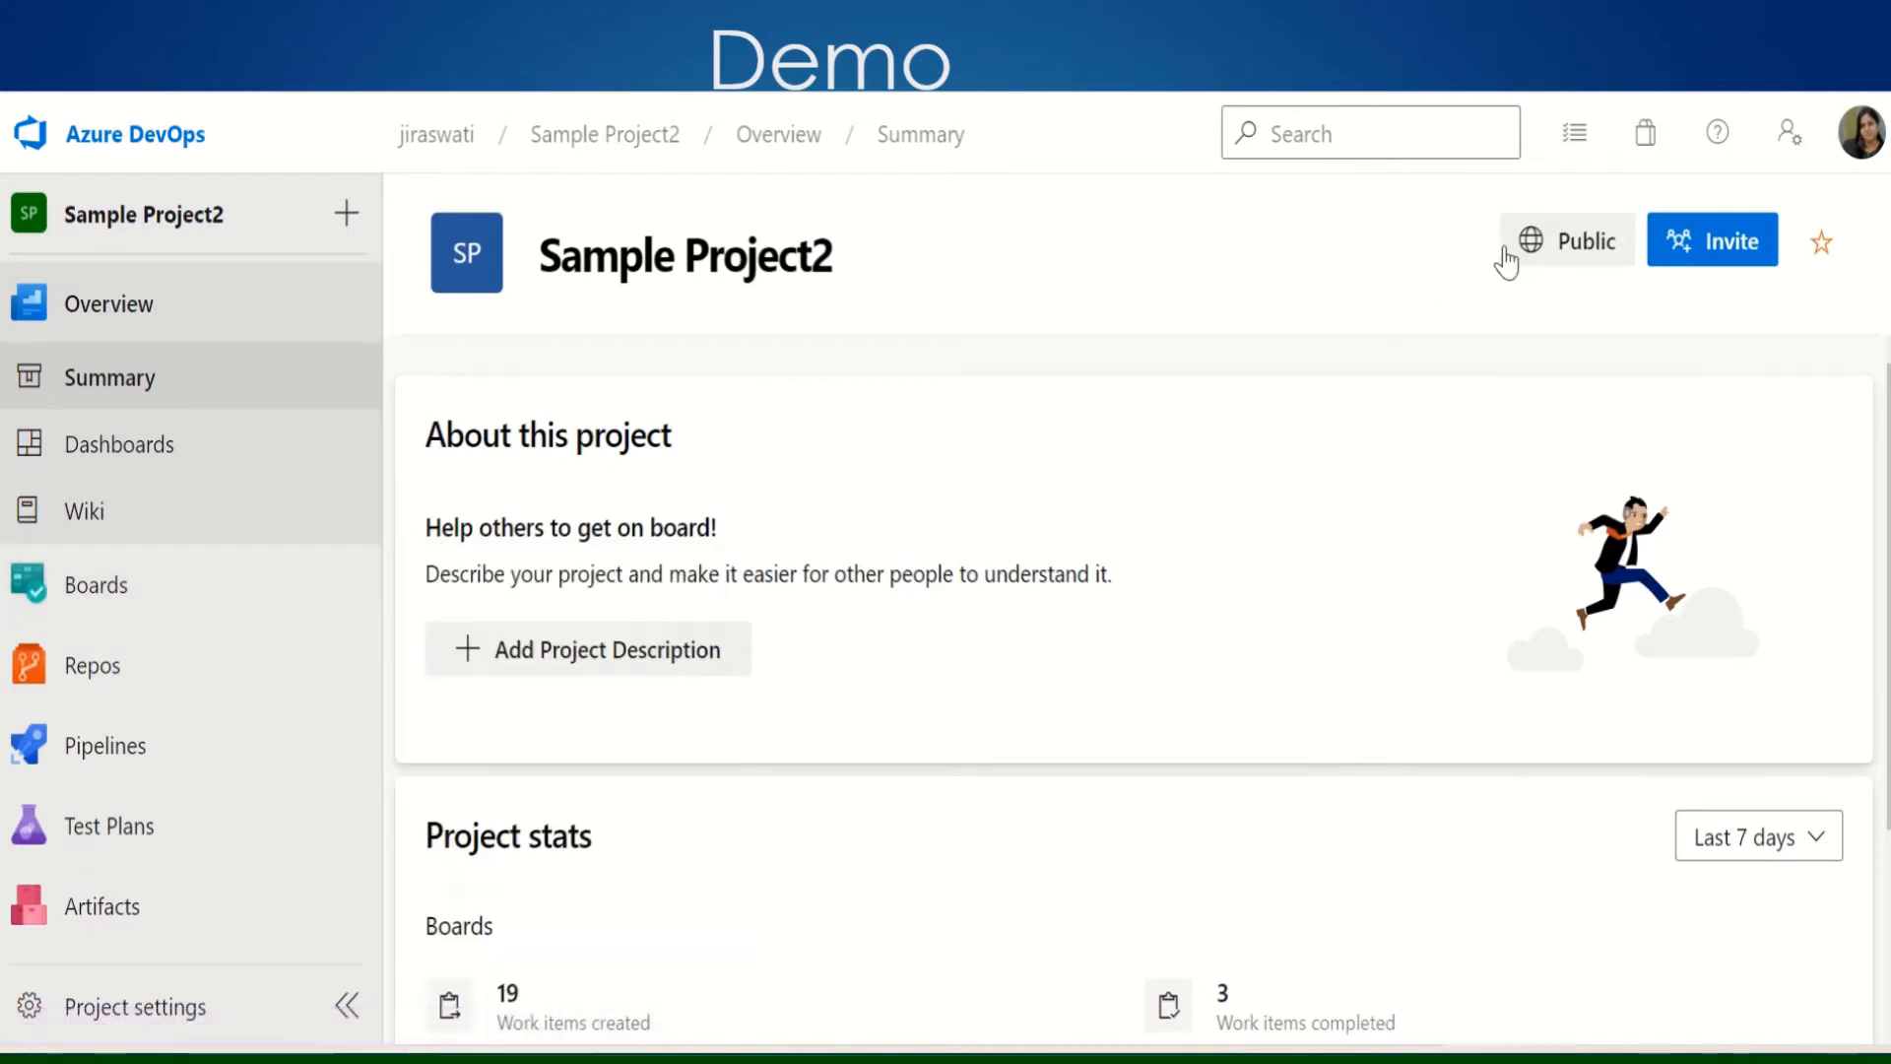
left_click(1643, 138)
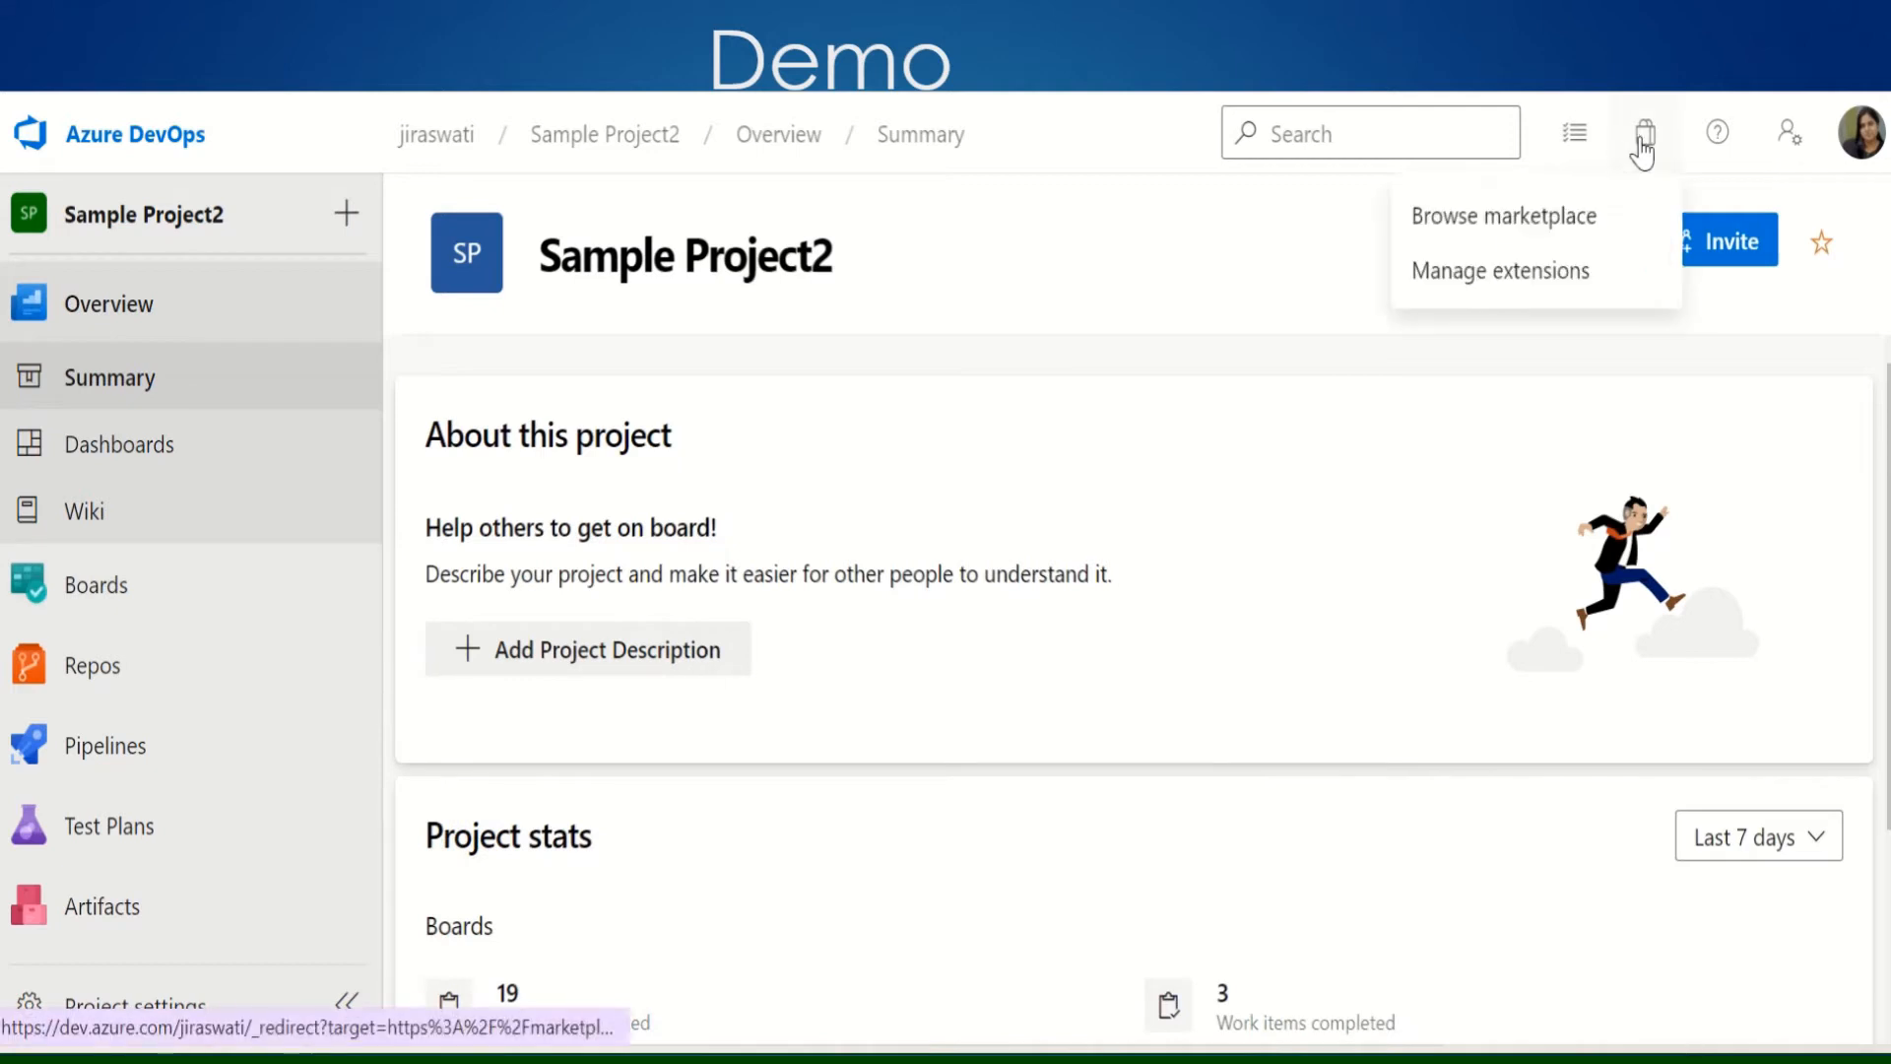
left_click(1524, 217)
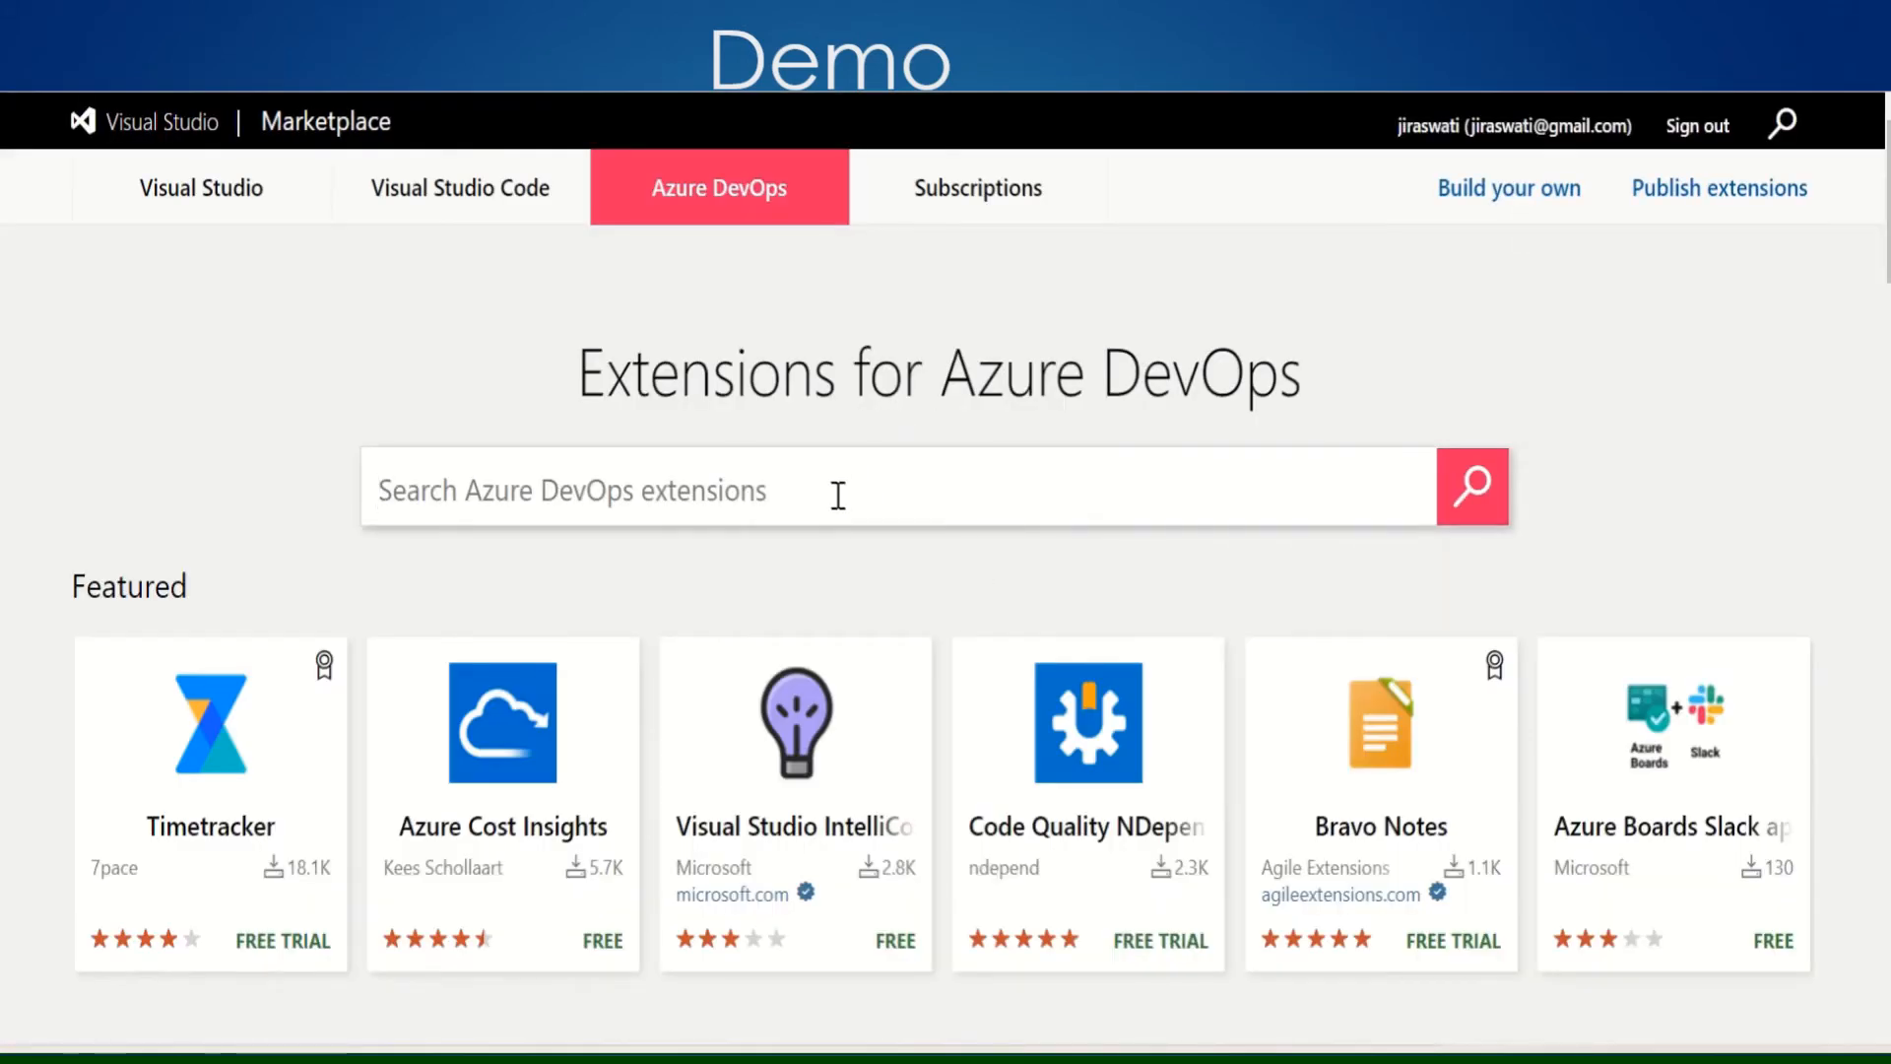
type("Retr")
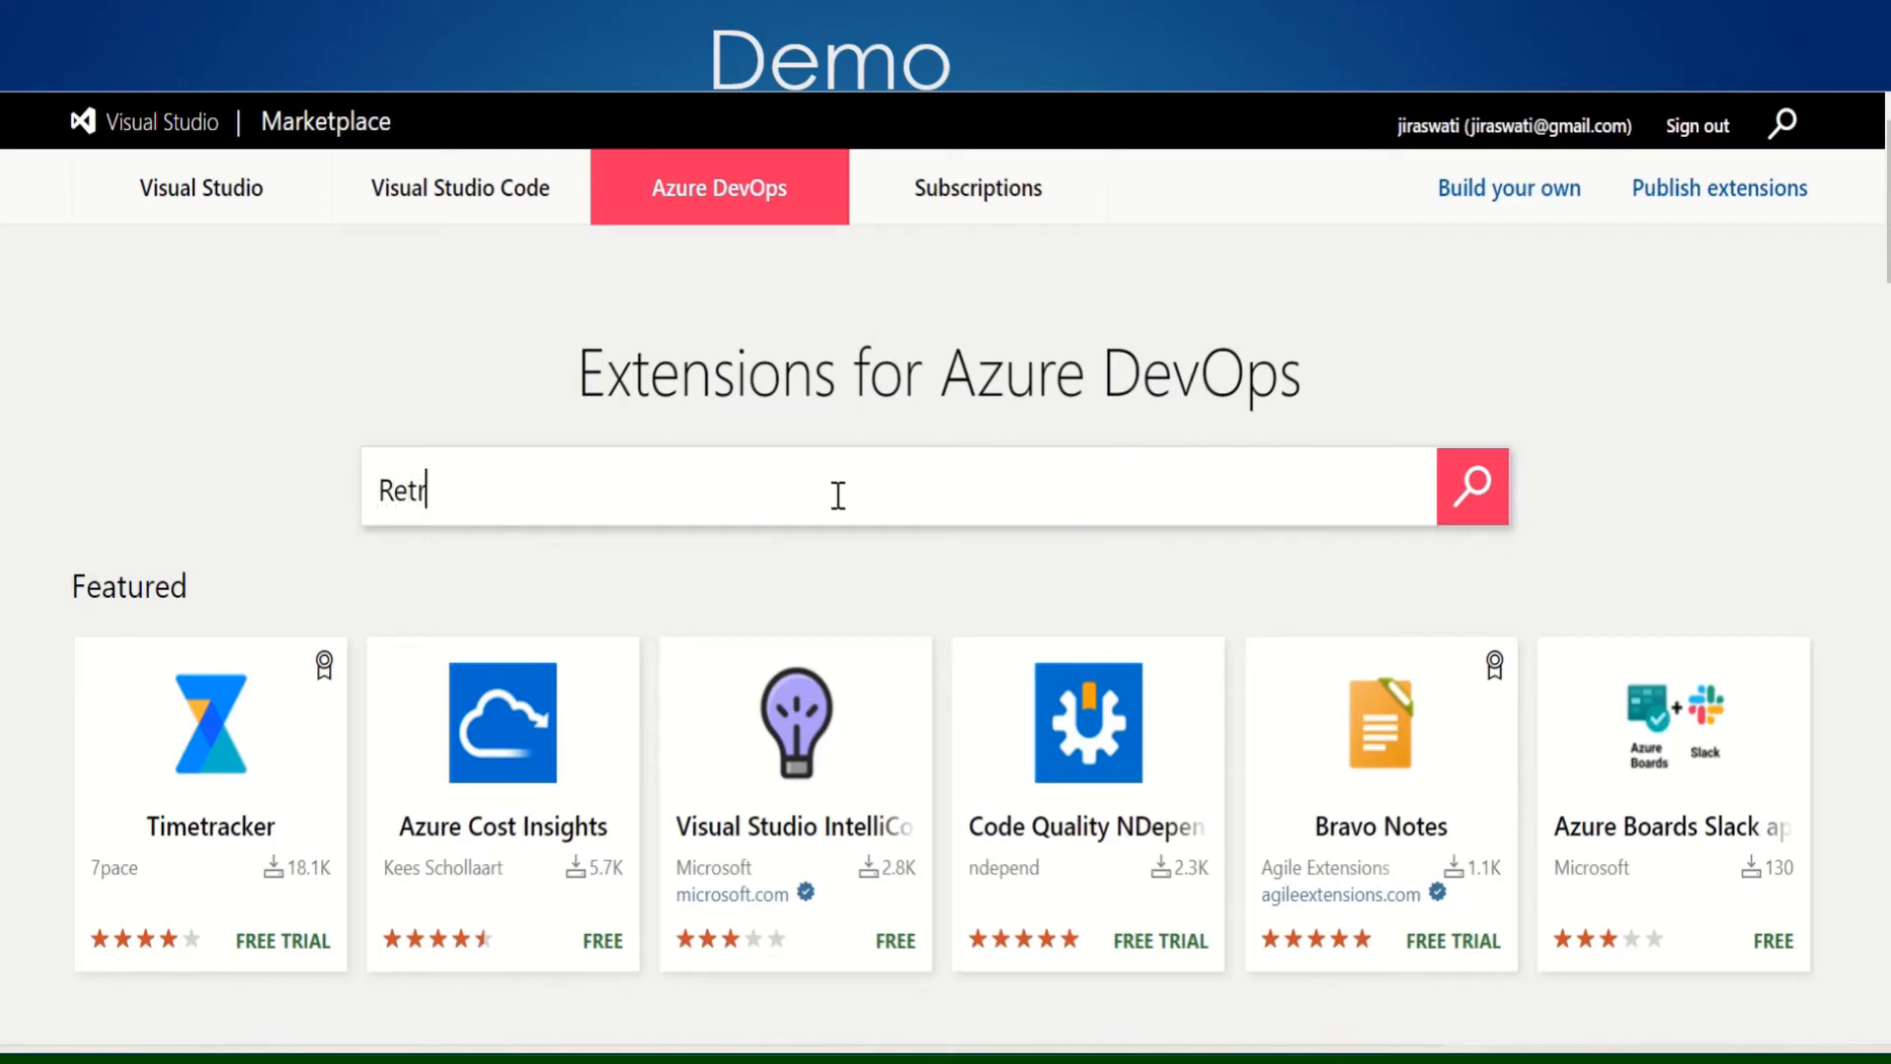
type("ospective")
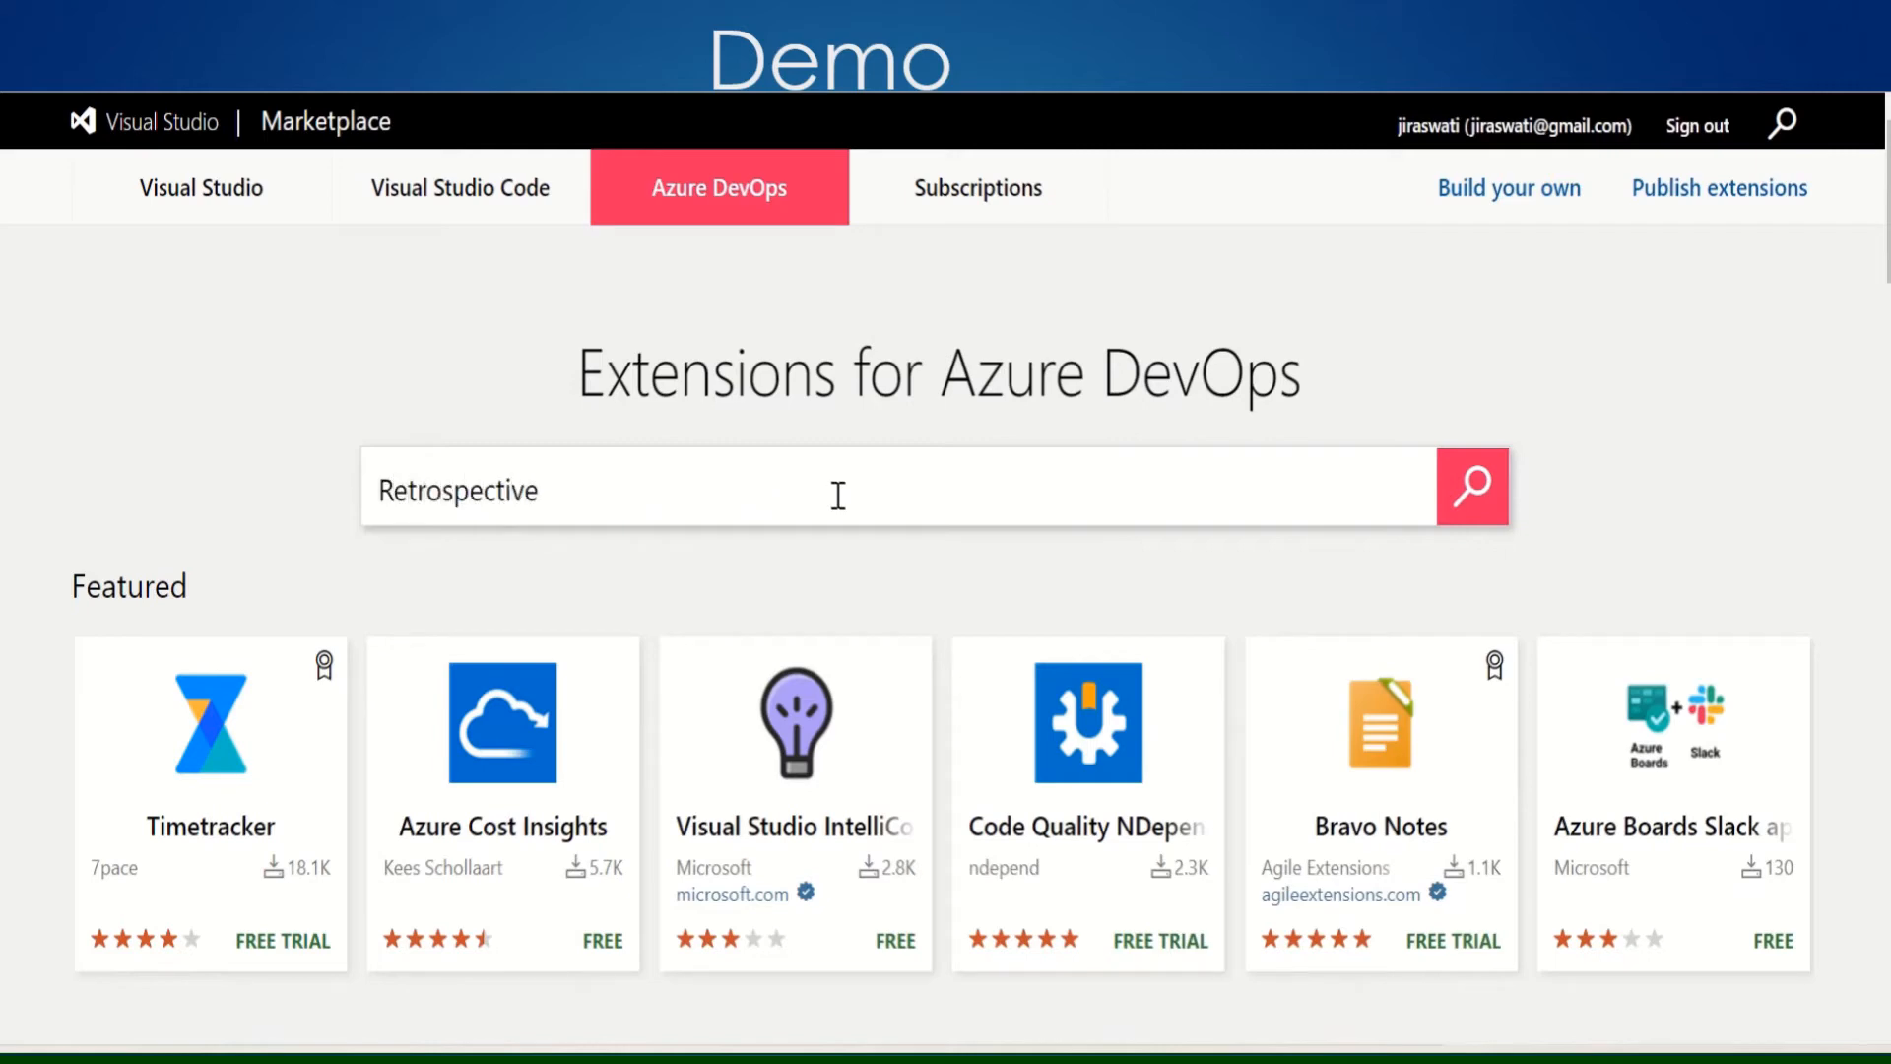
key("Return")
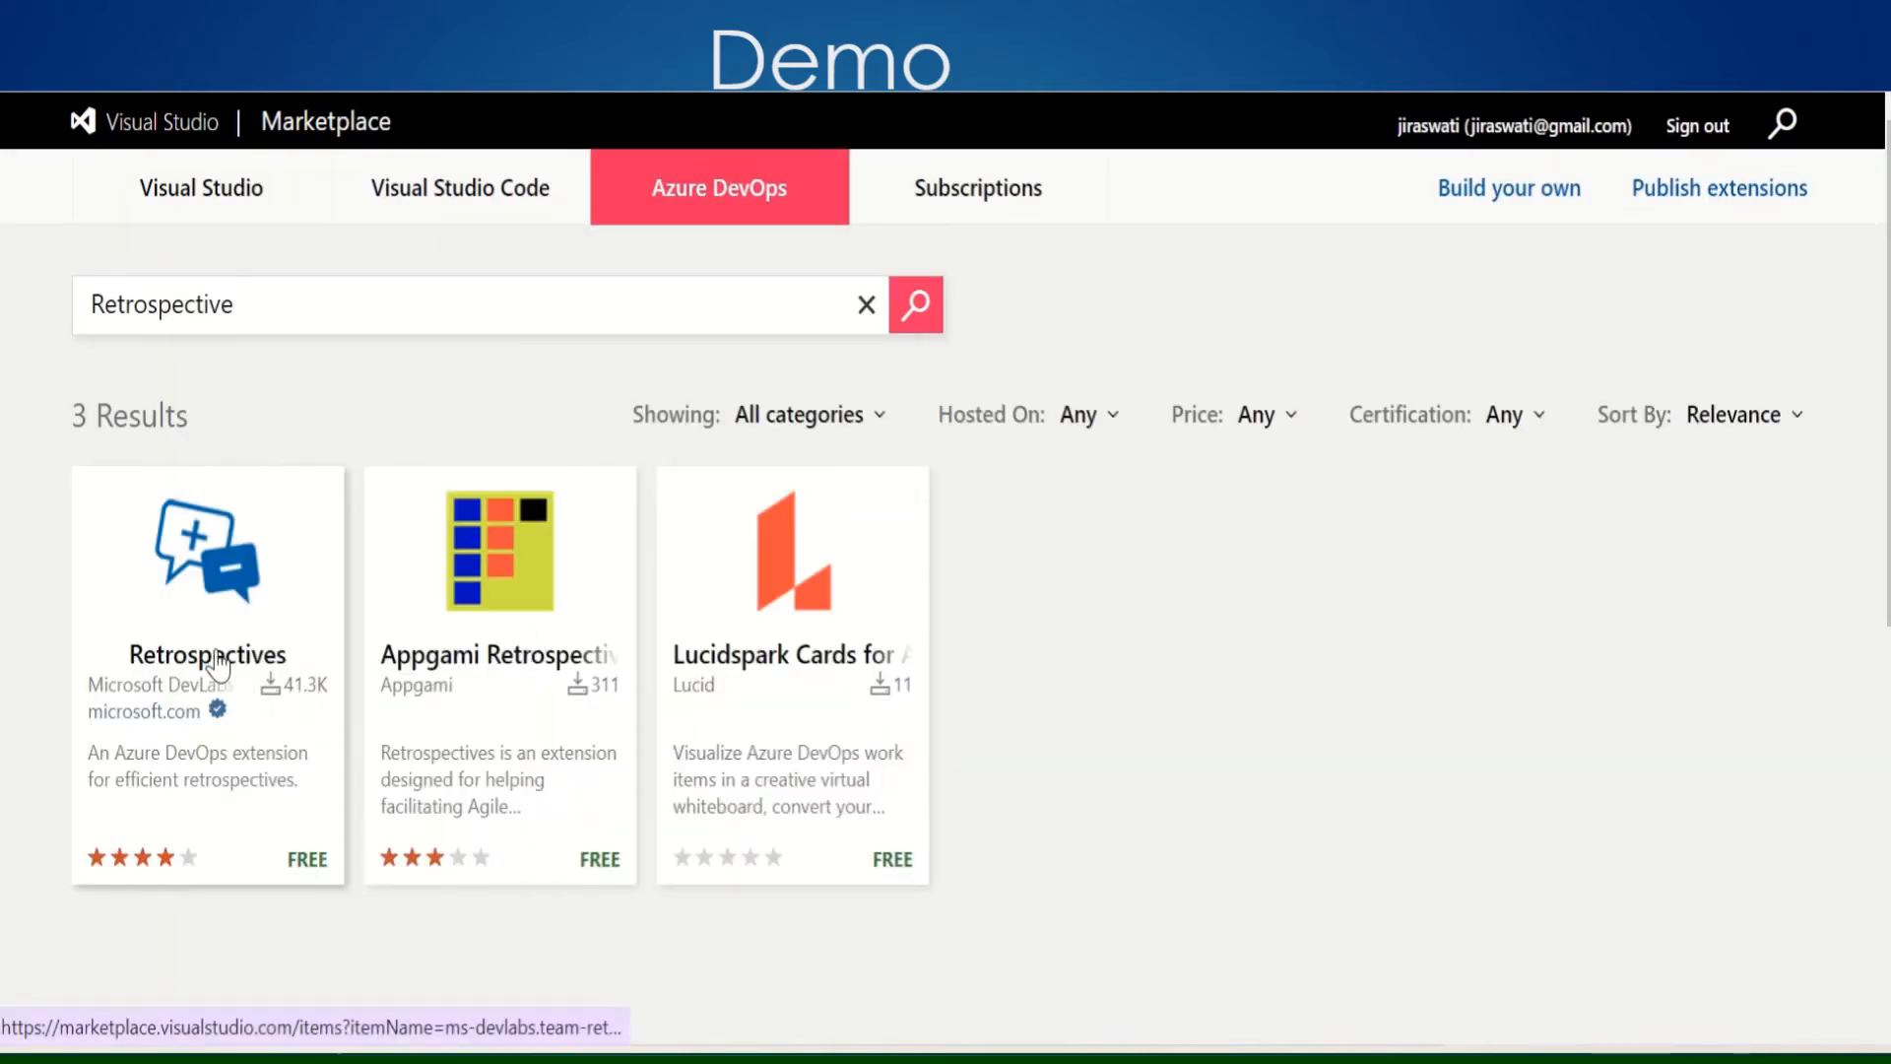
left_click(219, 666)
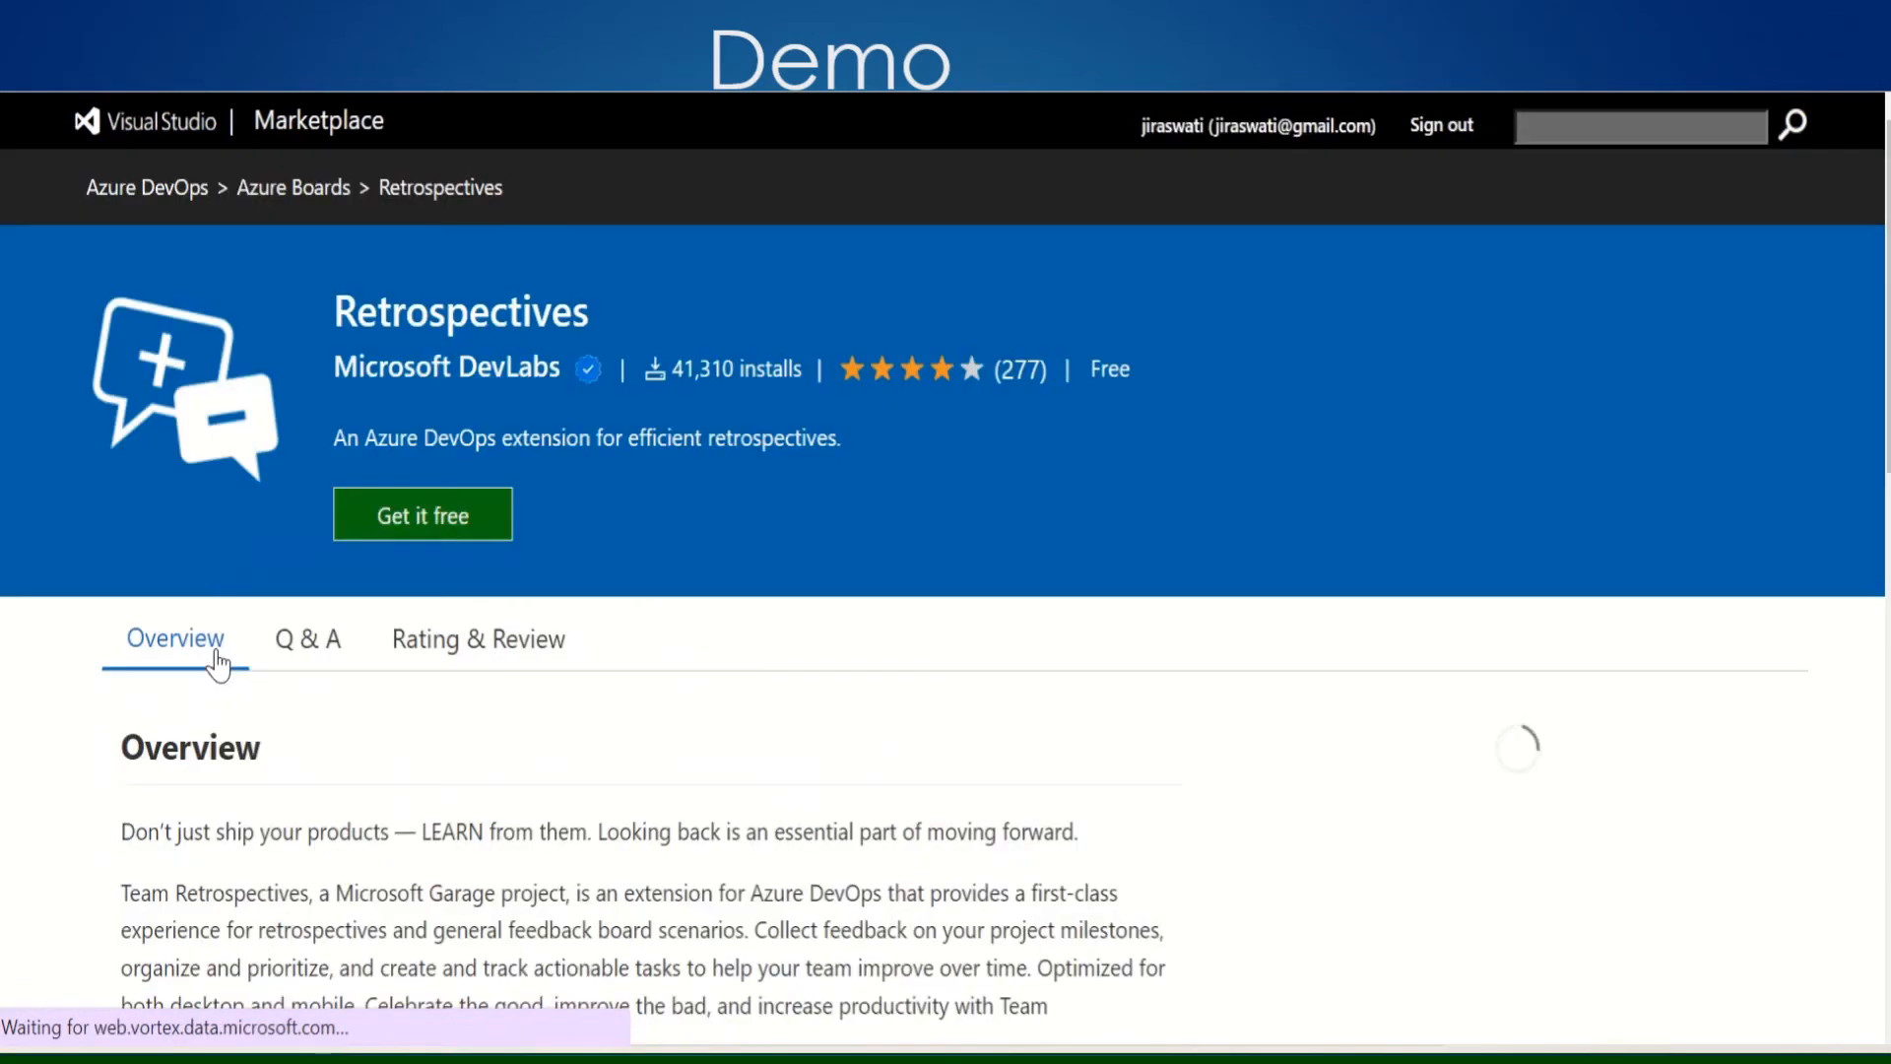
- Install the free Retrospectives extension in the preselected Azure DevOps organization and proceed to that organization
left_click(427, 522)
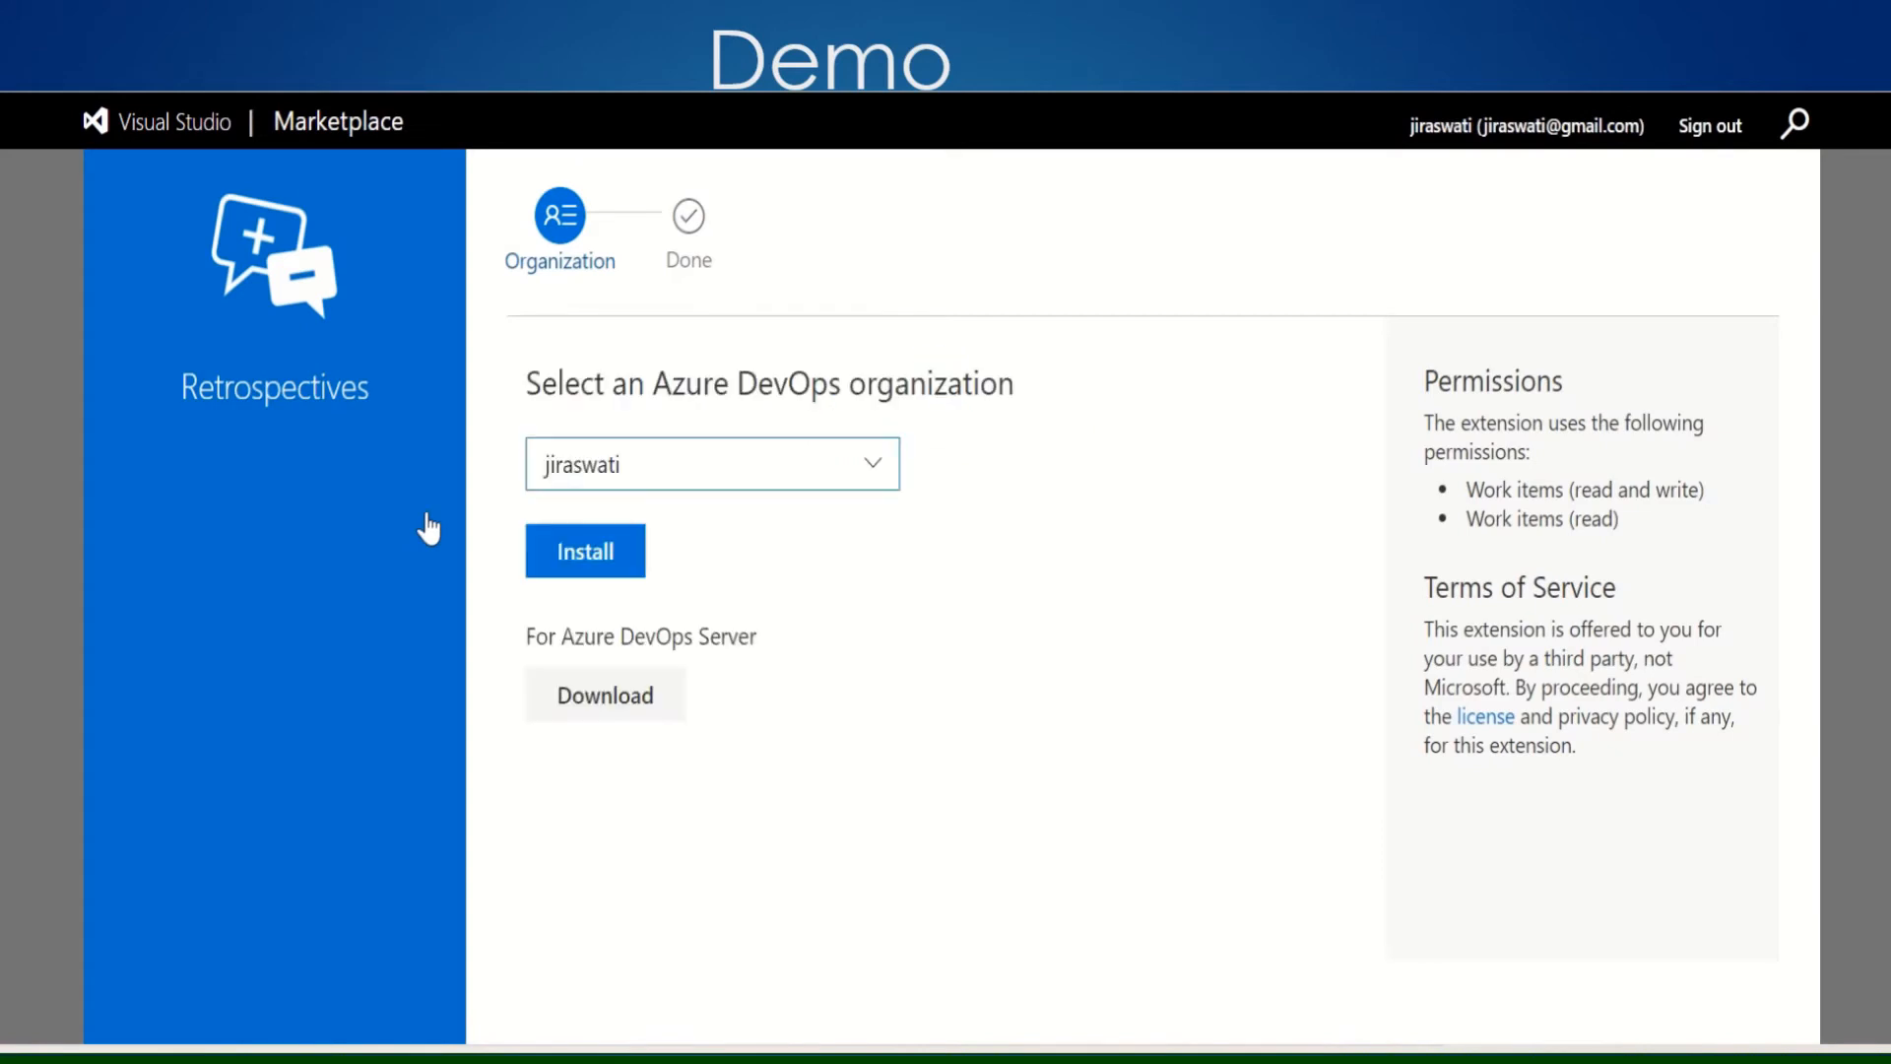
left_click(581, 552)
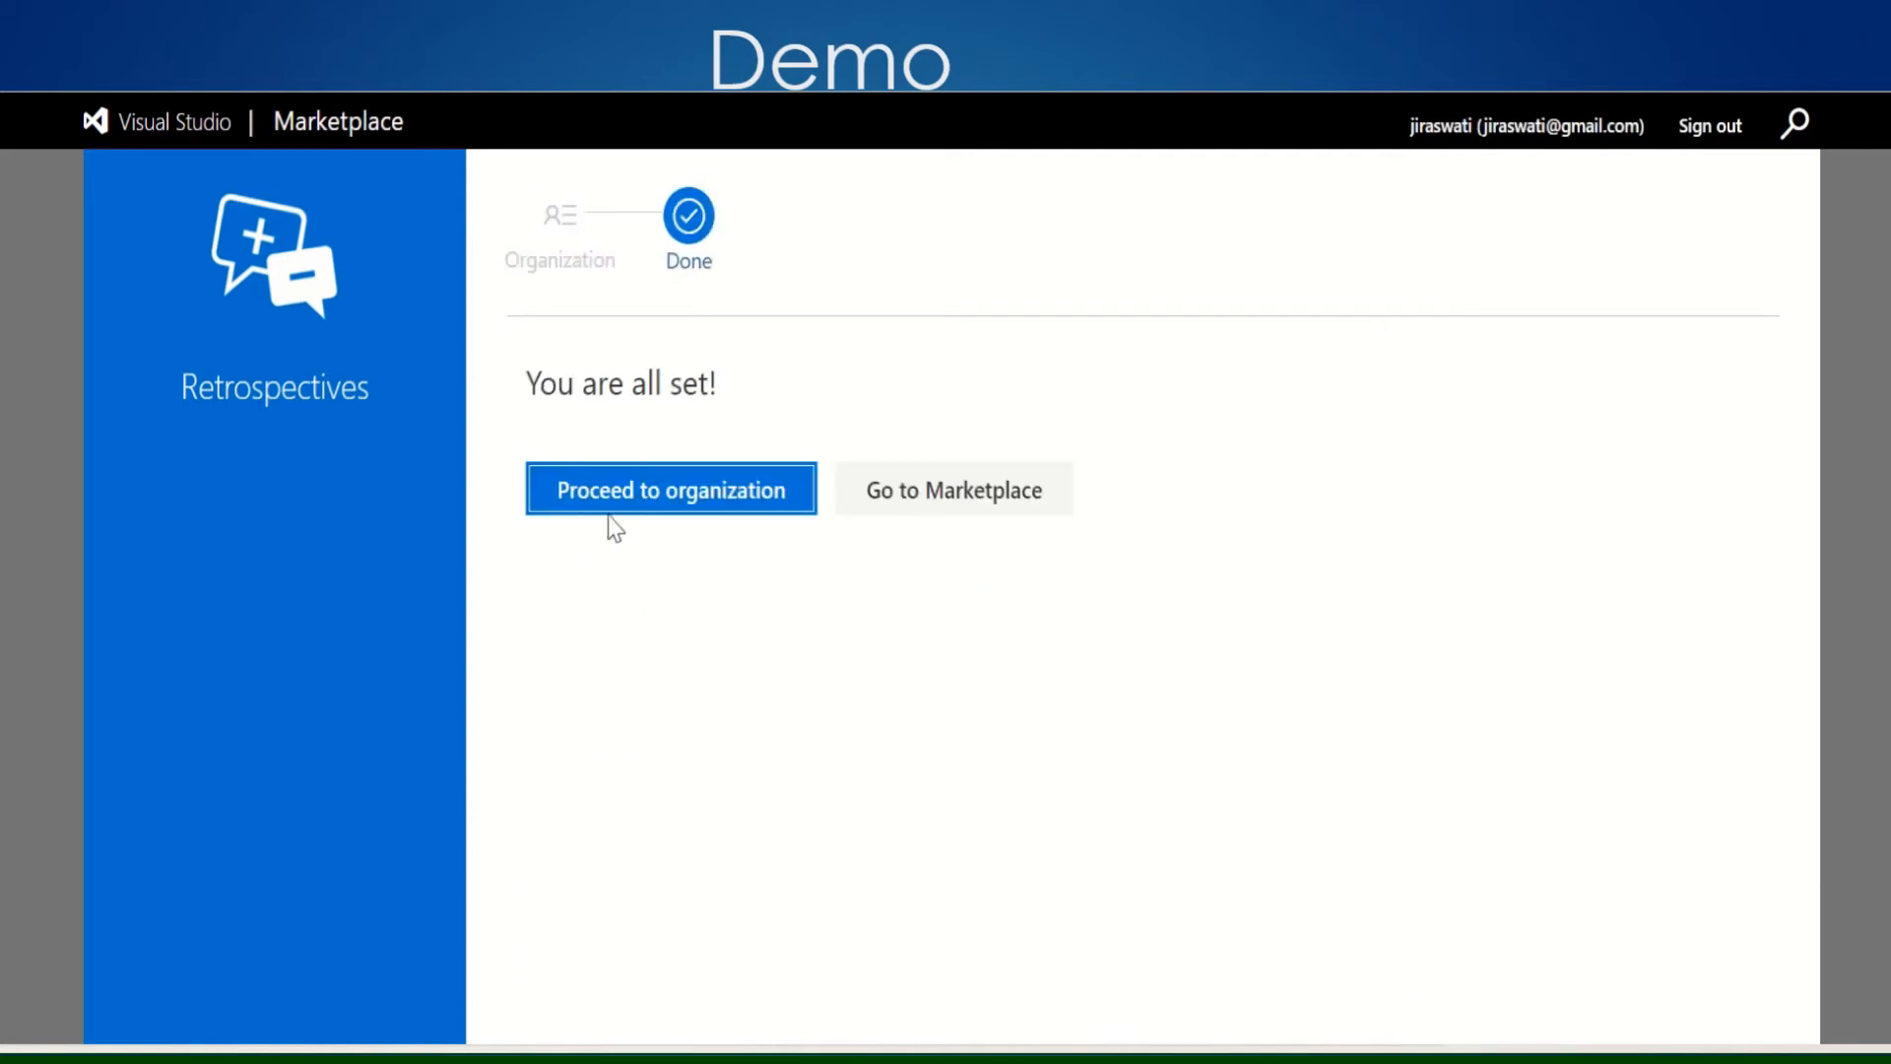
left_click(653, 485)
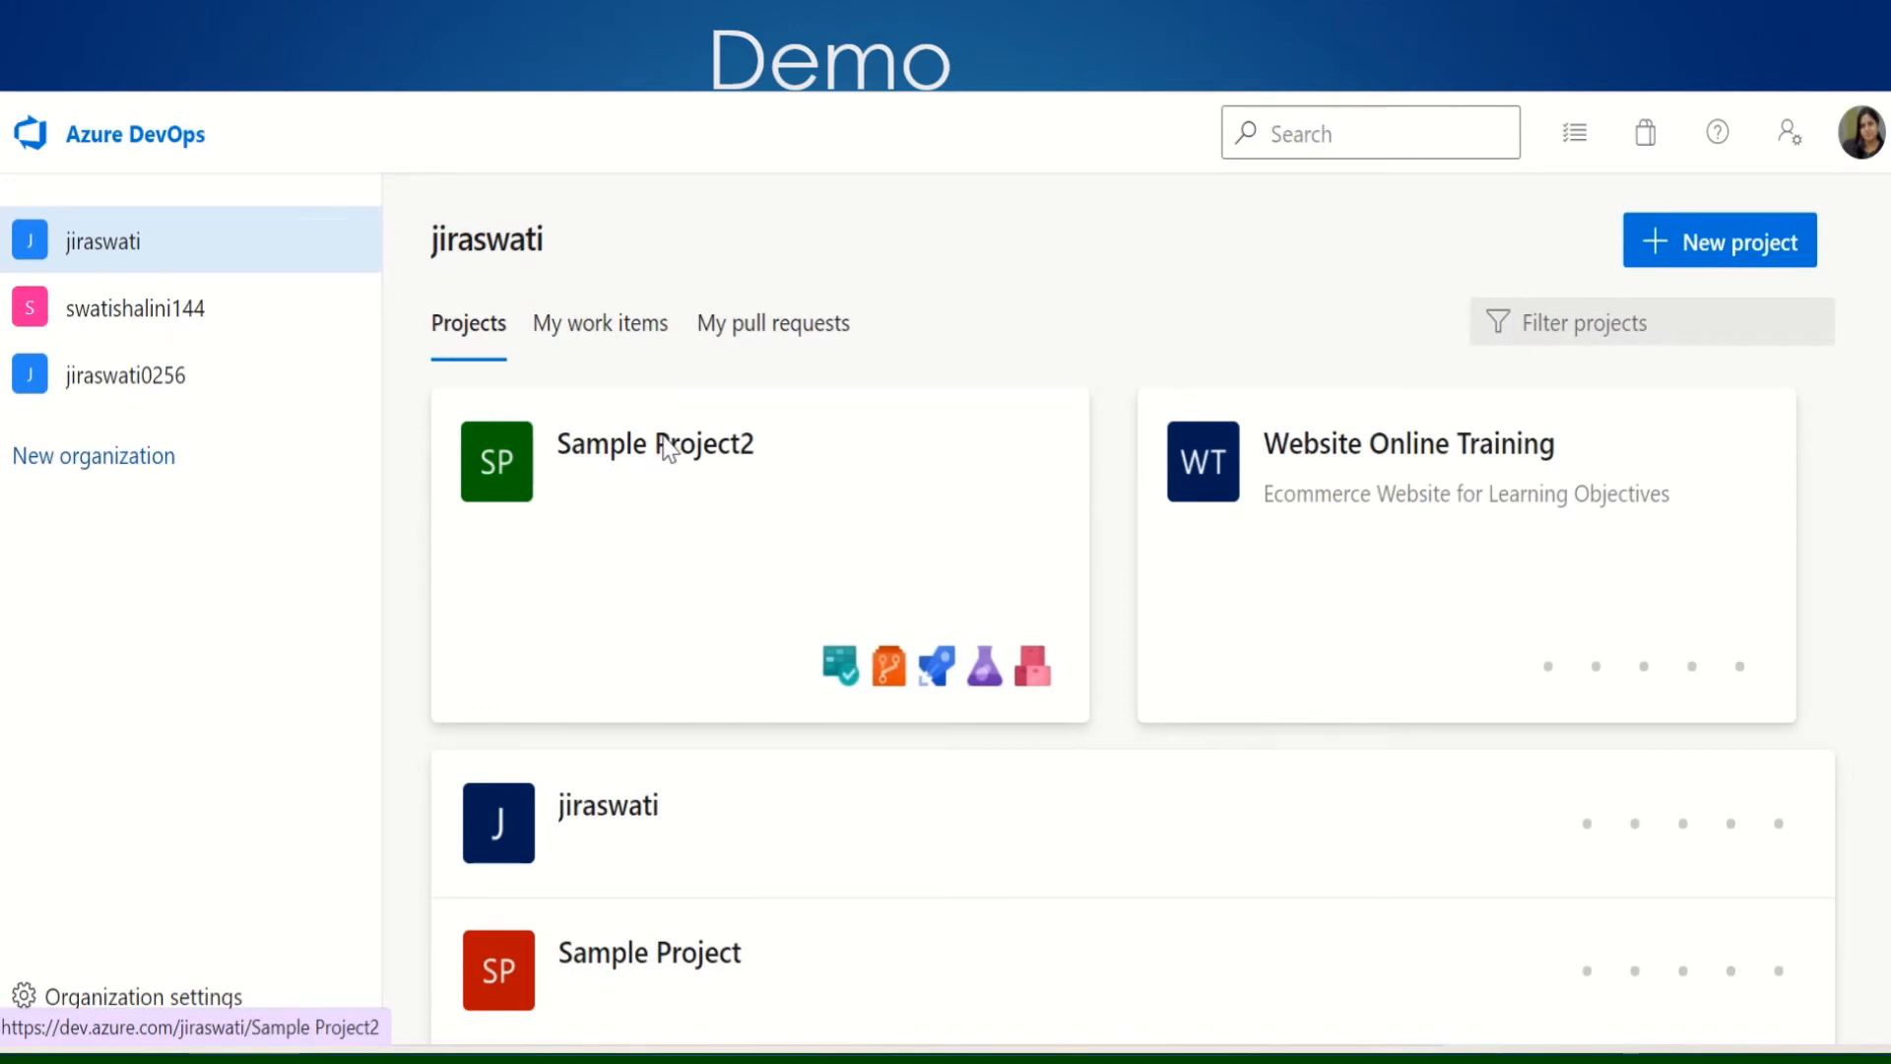
- Open Sample Project2 and go to its Retrospectives page under Boards
left_click(665, 449)
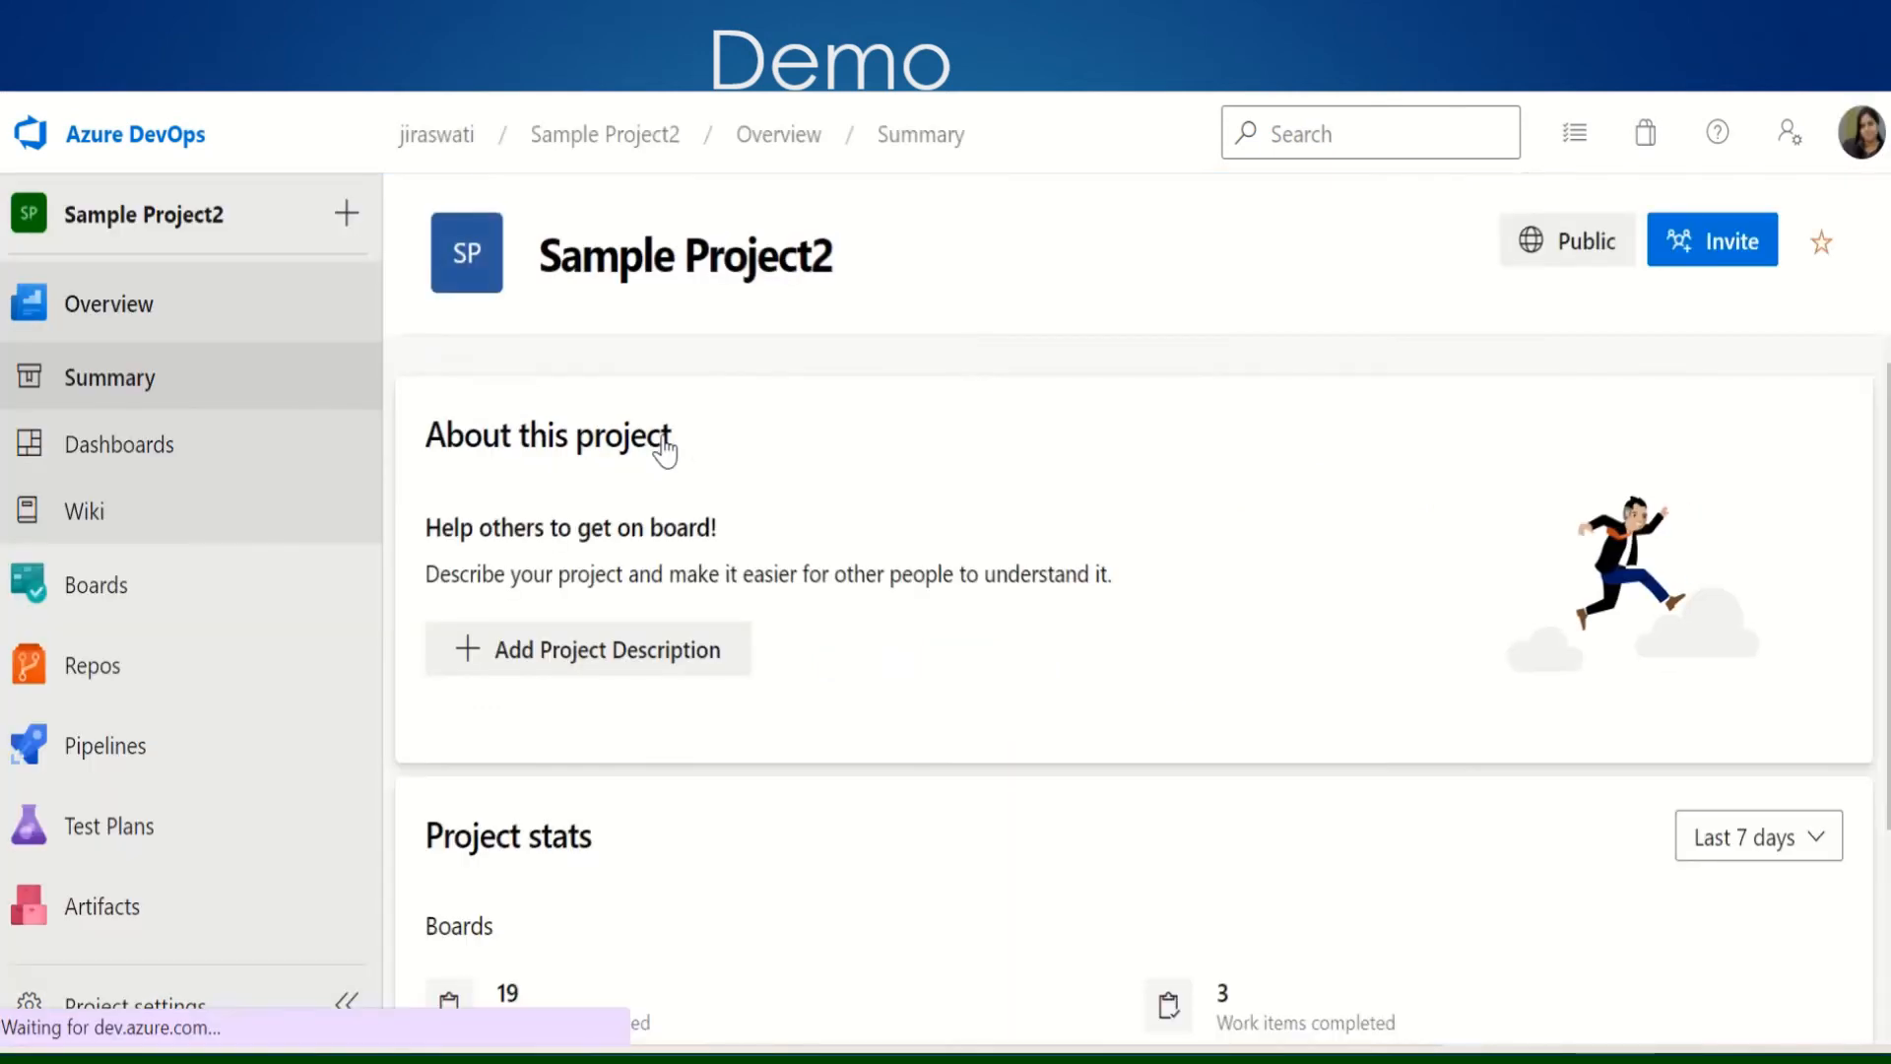
mouse_move(192, 645)
mouse_move(156, 587)
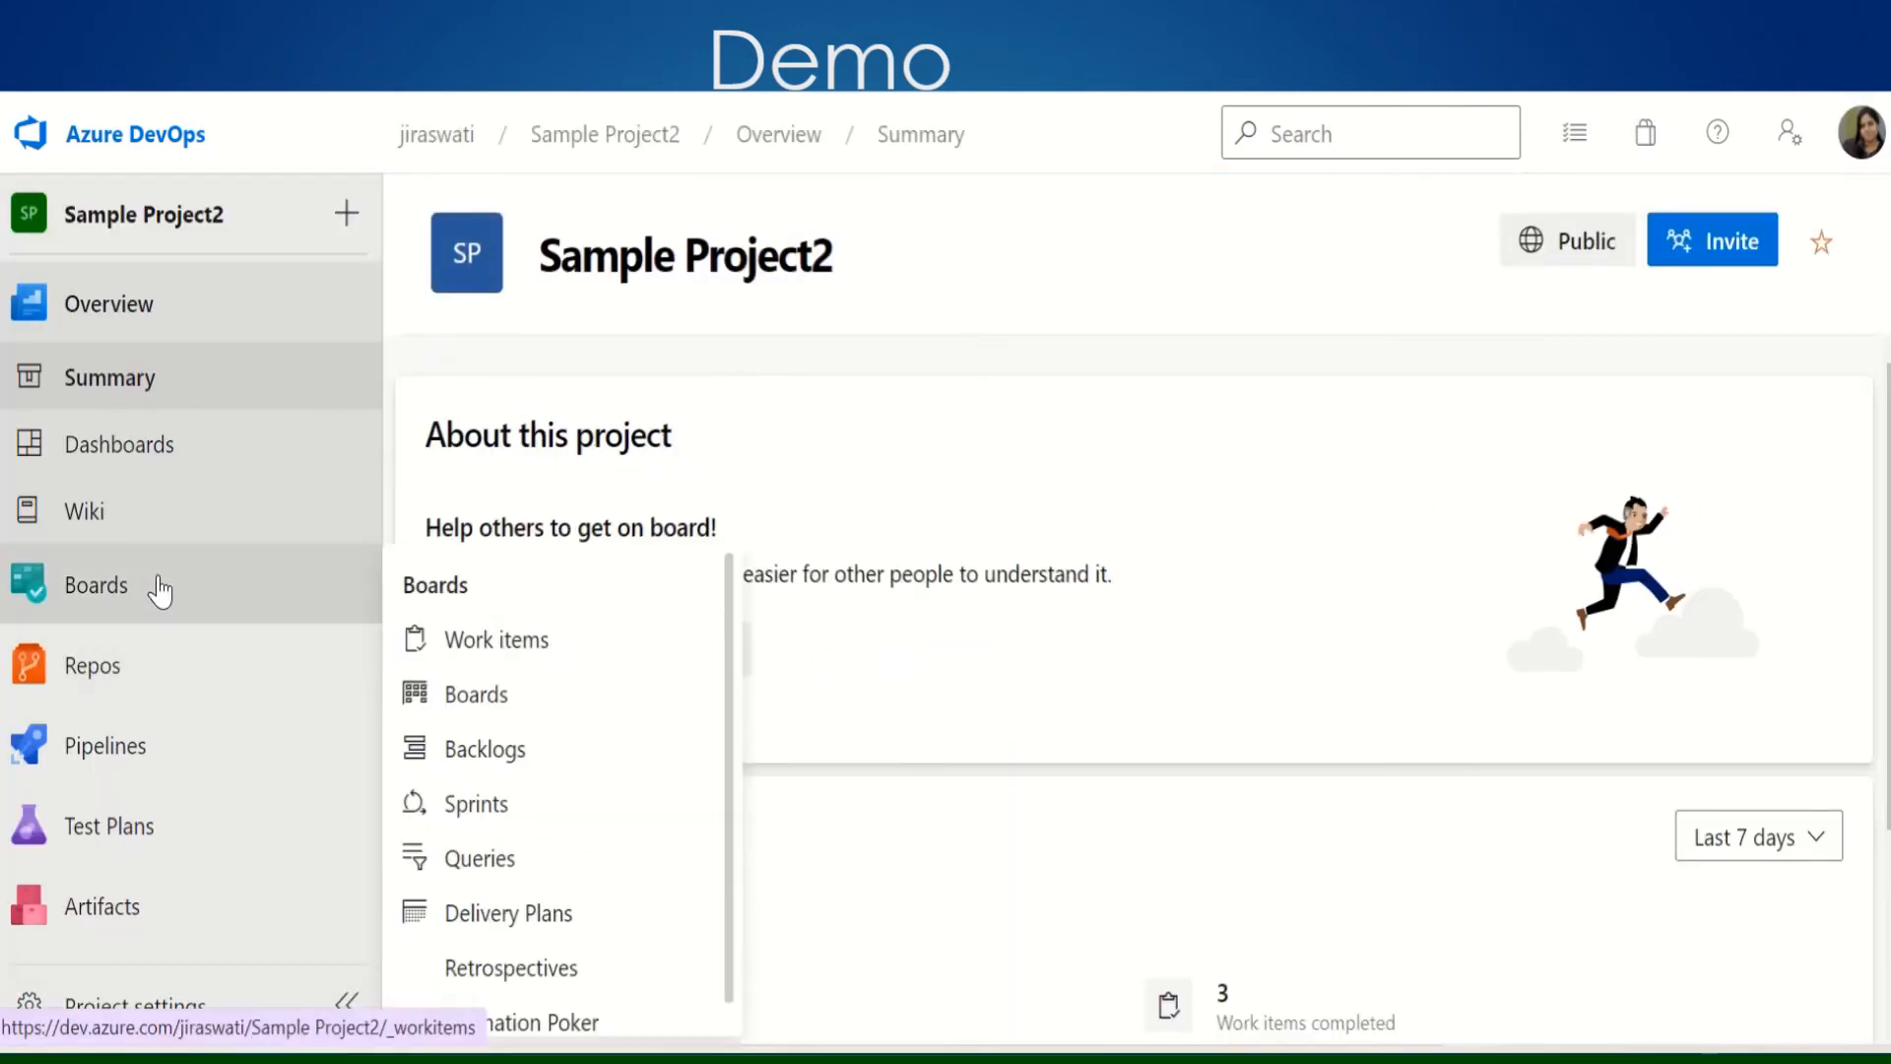
left_click(510, 970)
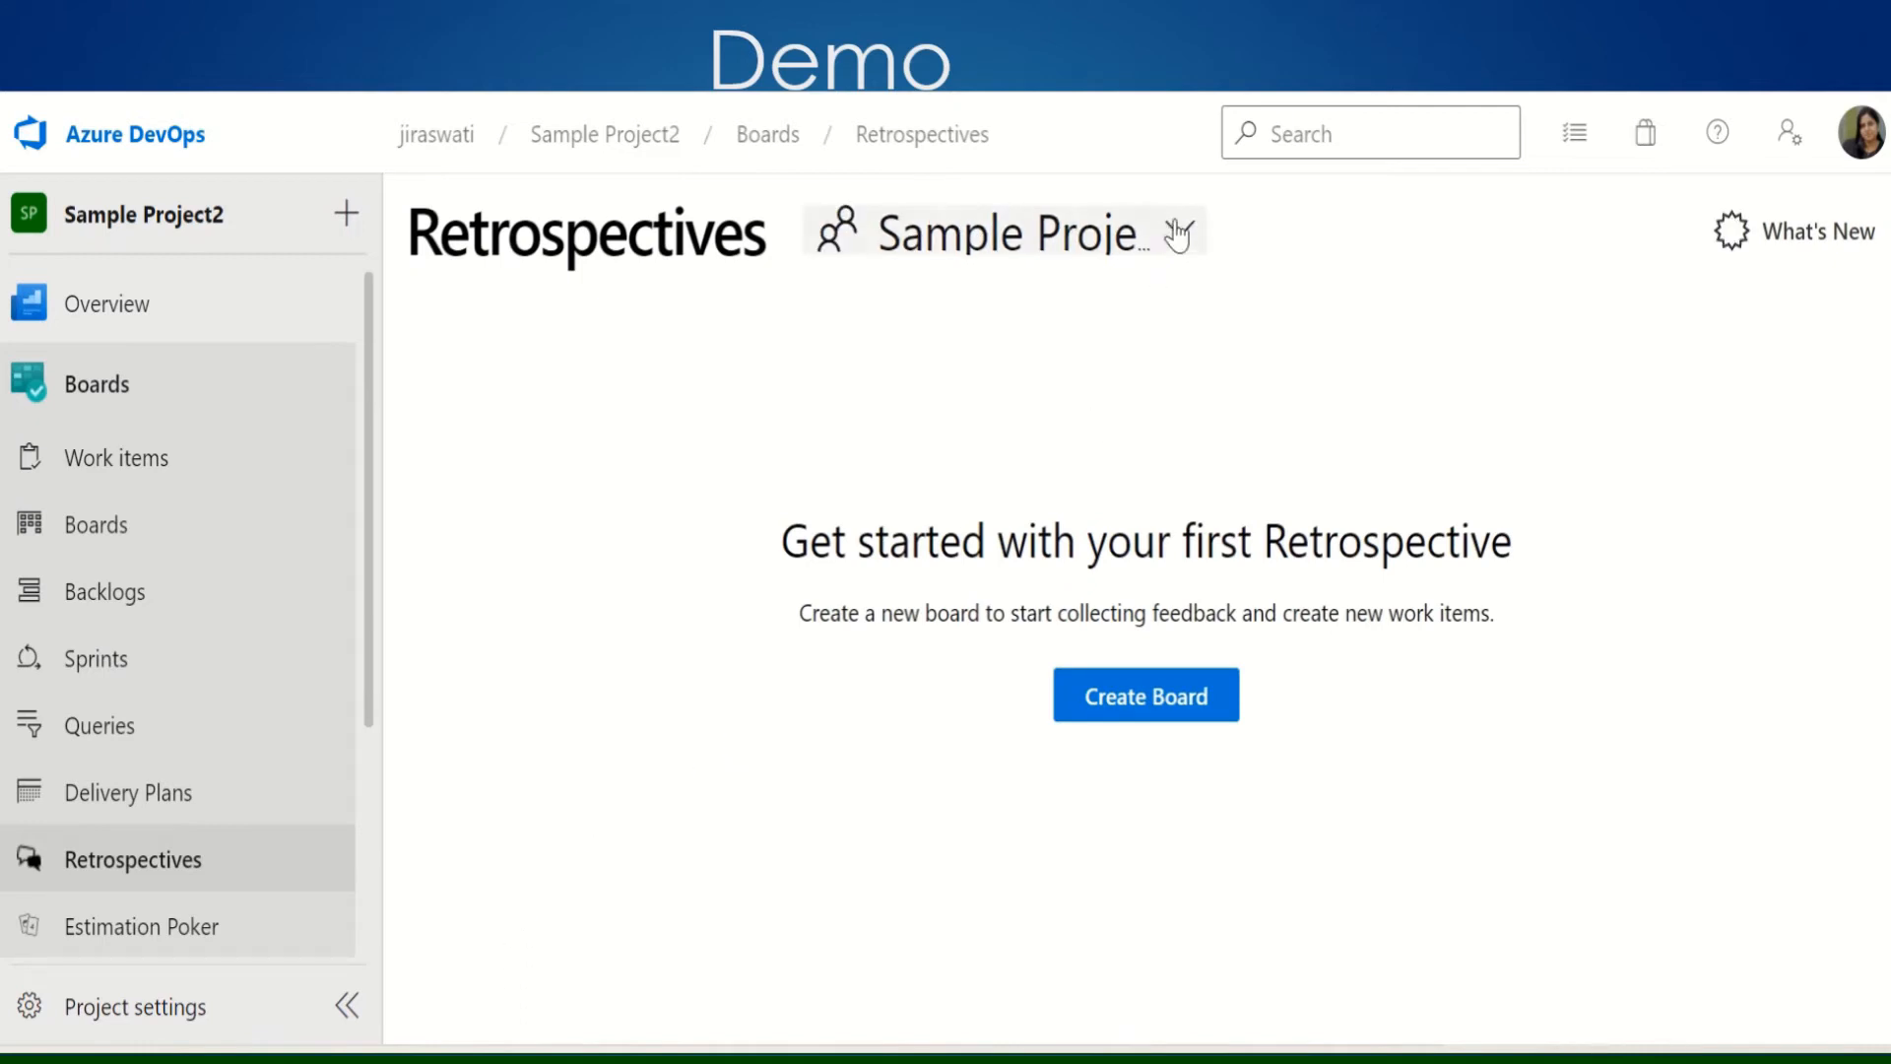
- Choose Sample Project2 Team as the team for the retrospectives
left_click(1178, 234)
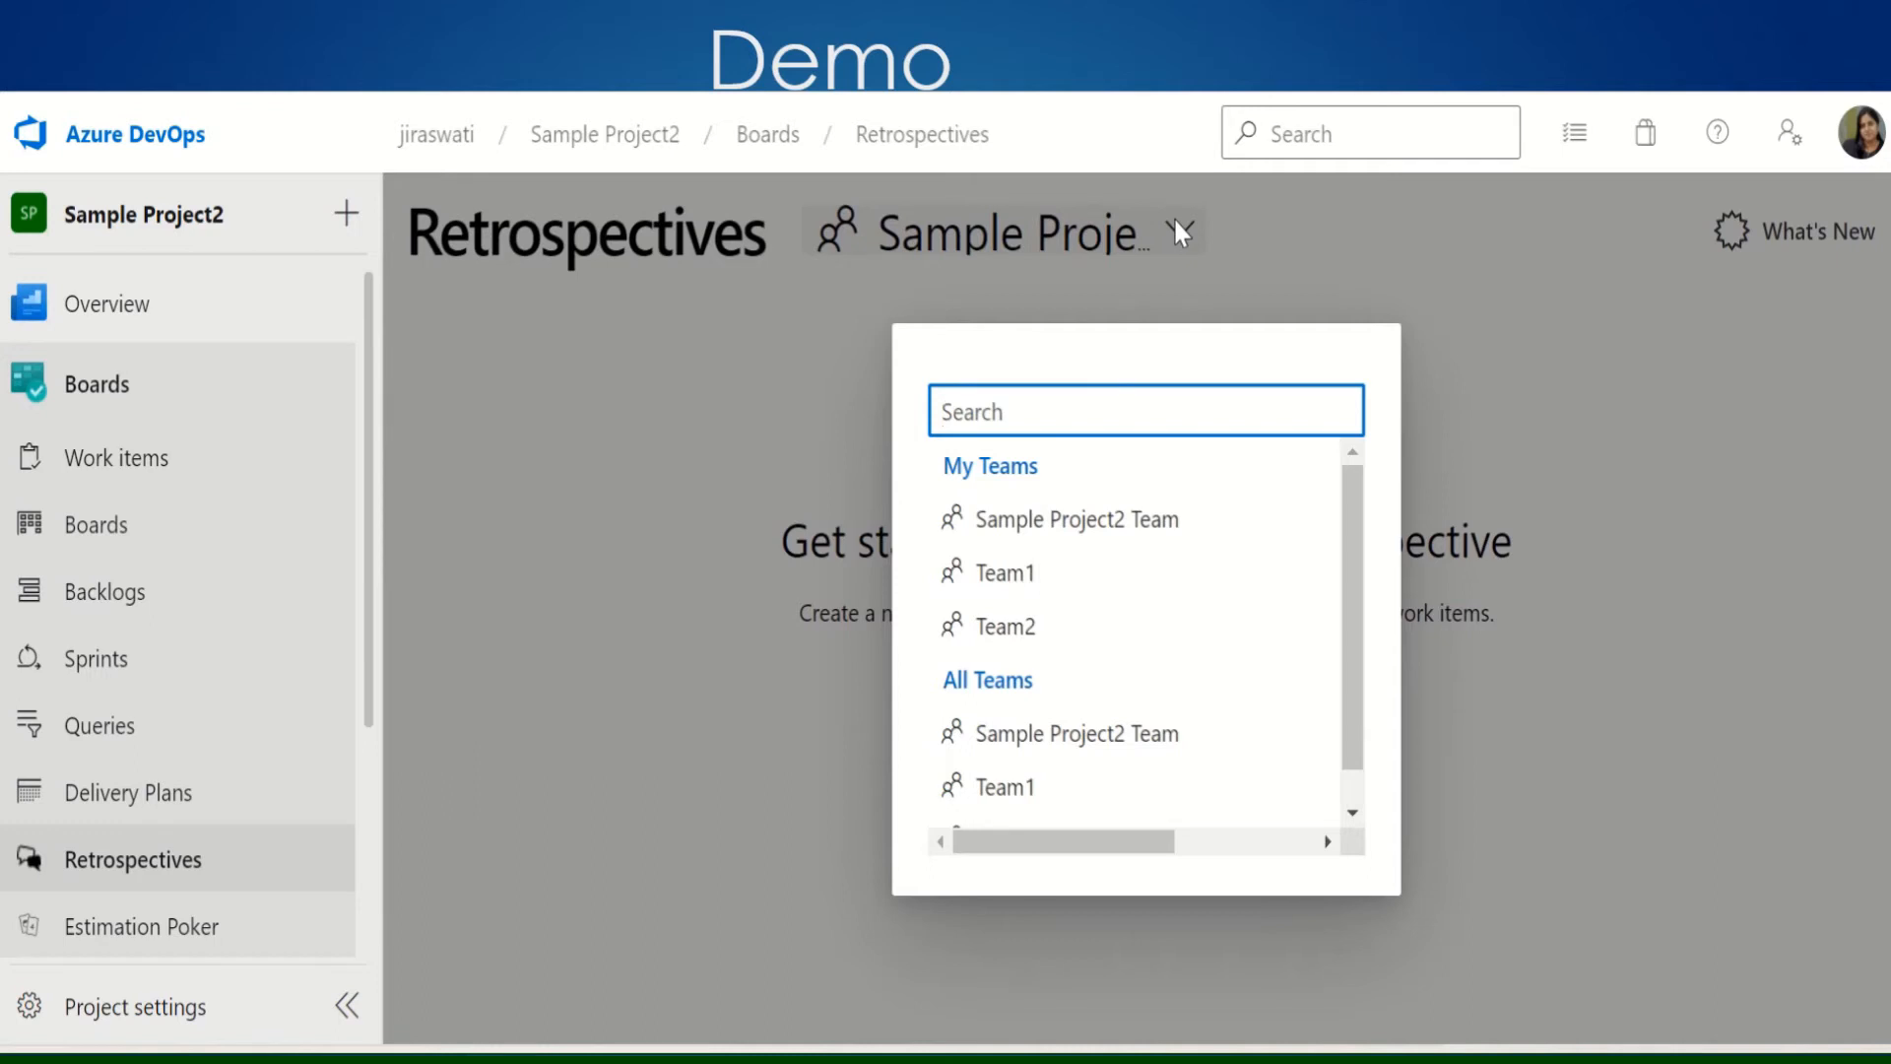
left_click(1162, 537)
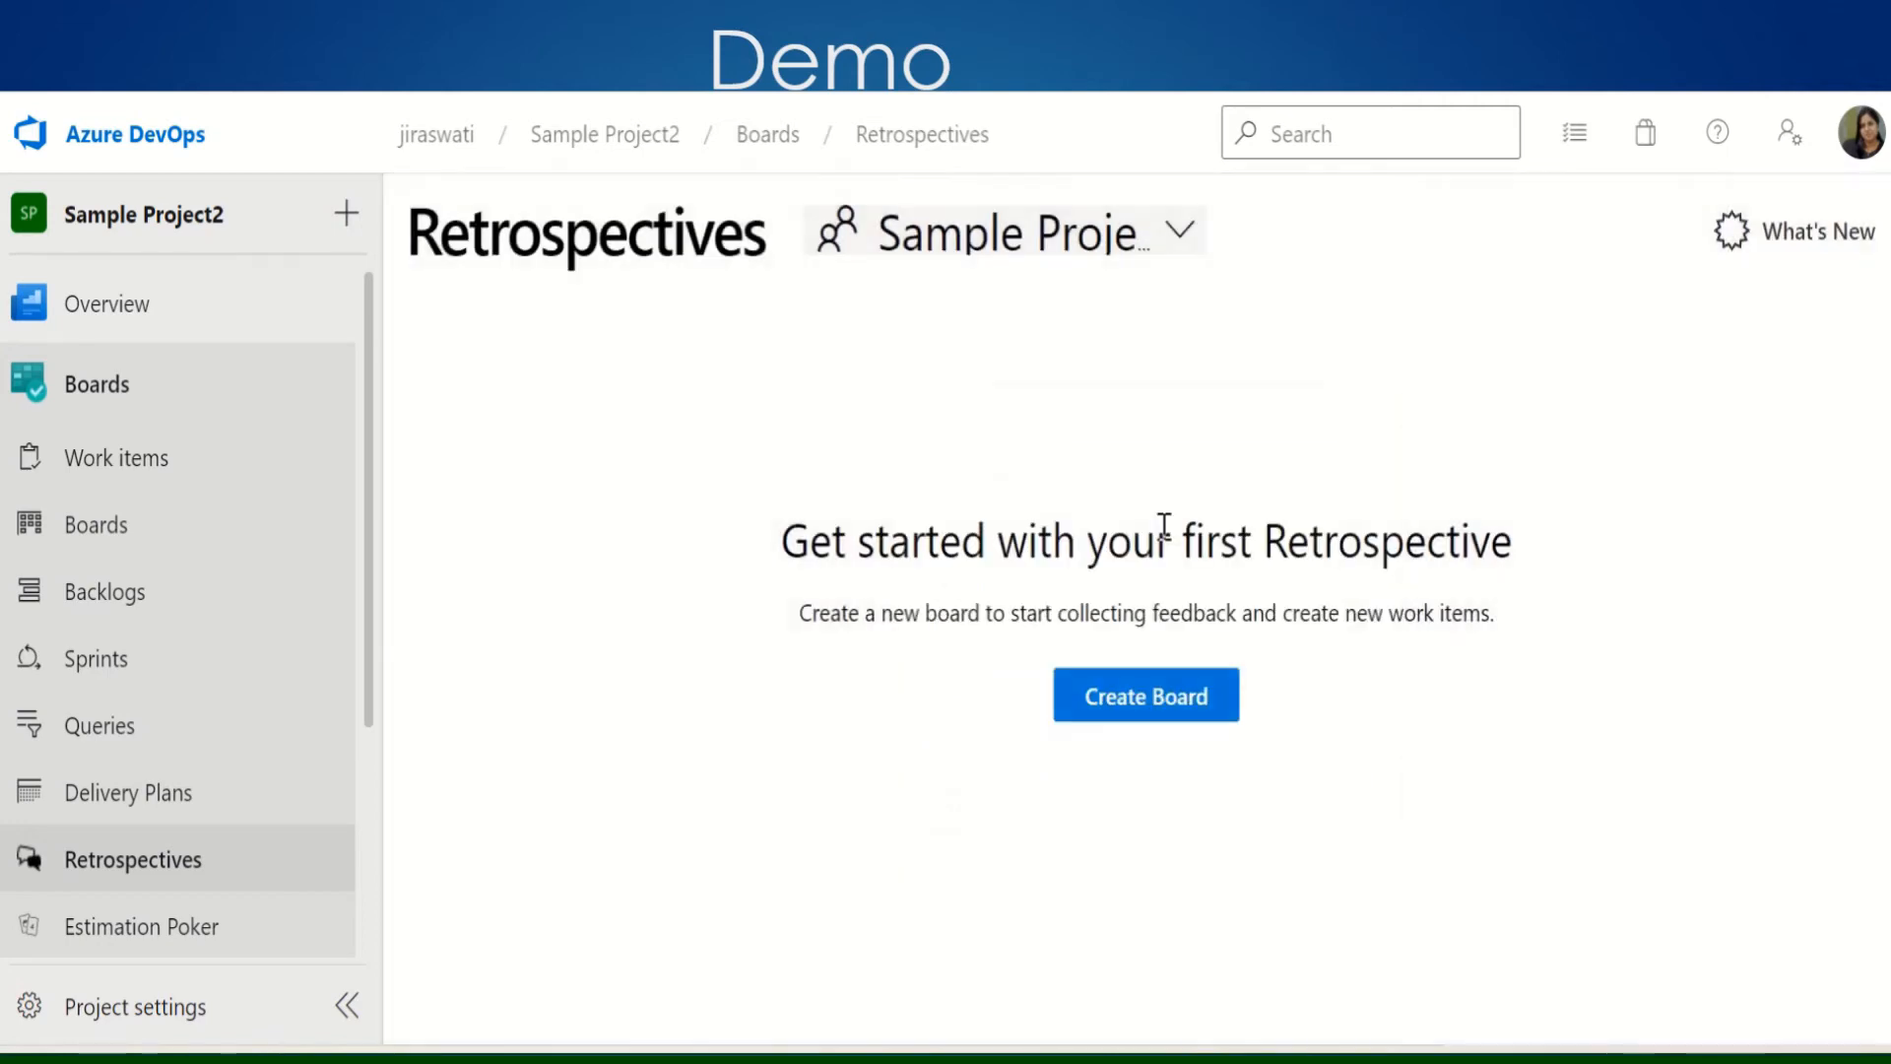
left_click(1181, 234)
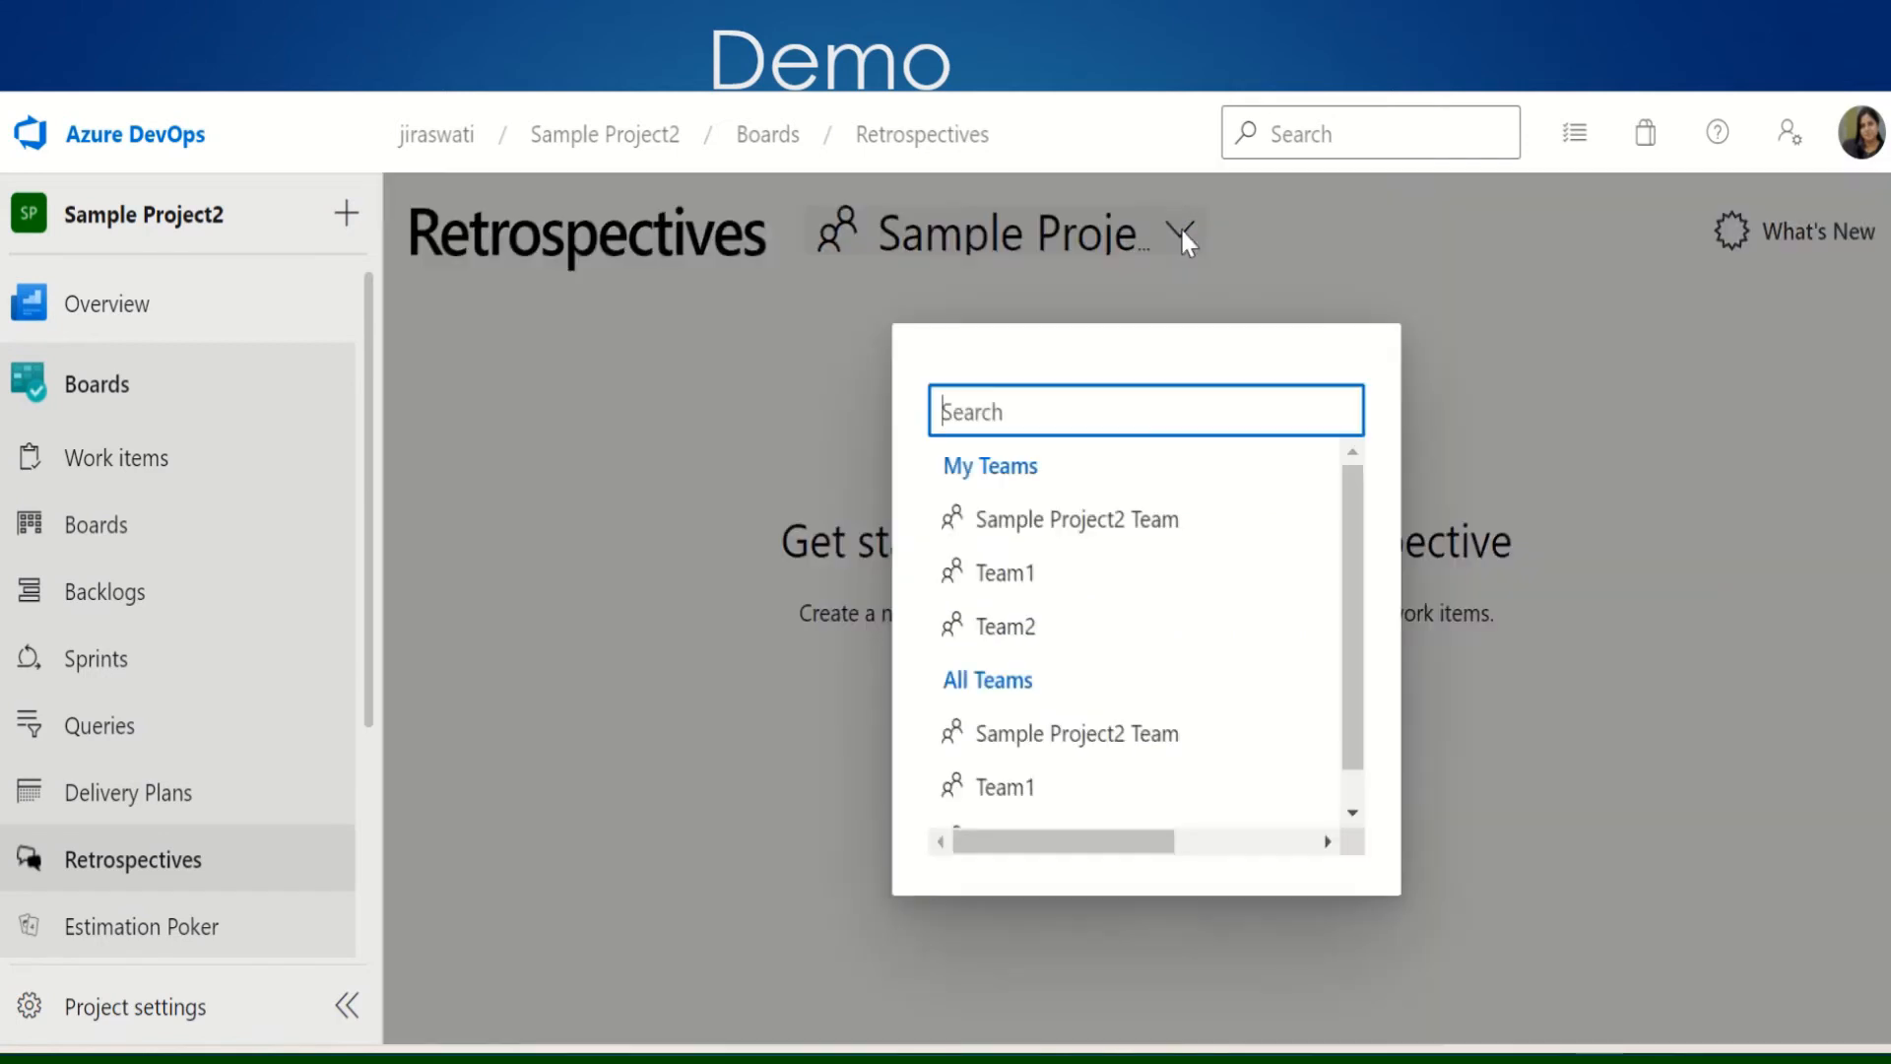
left_click(1155, 523)
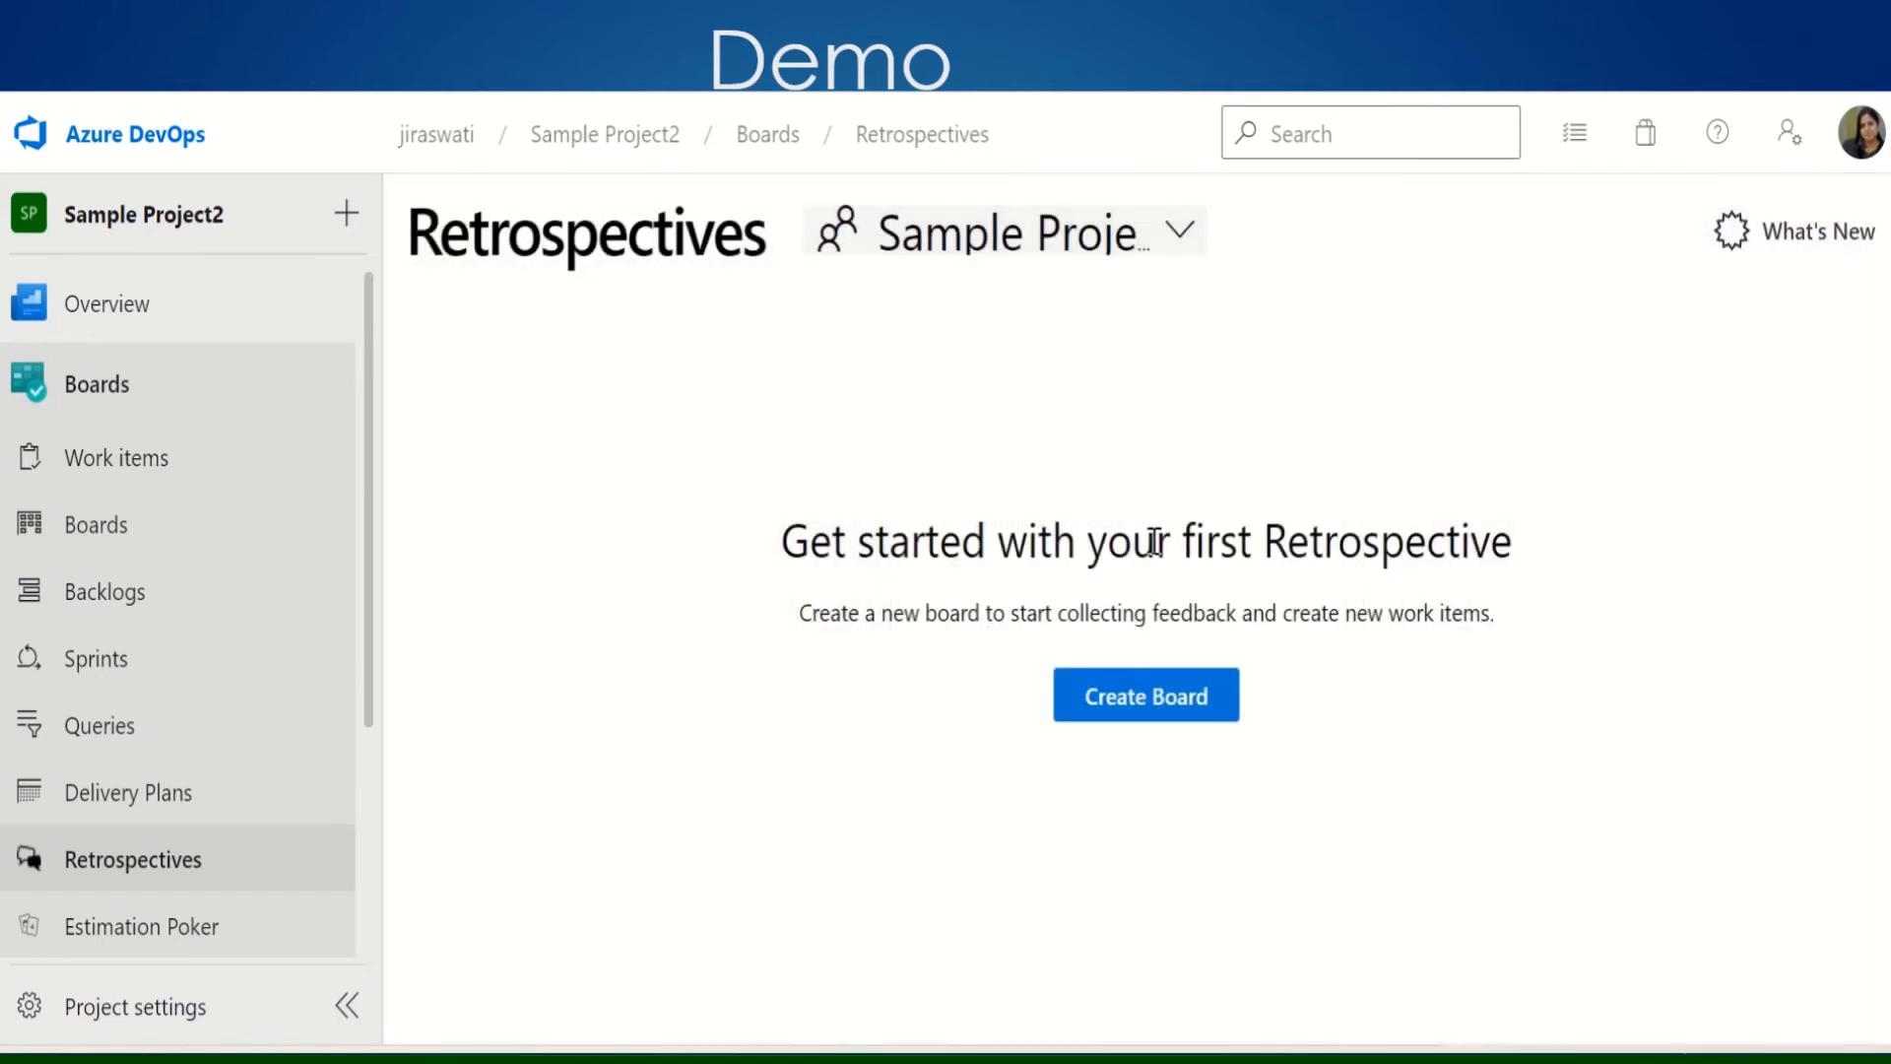
- Start a new retrospective board titled DemoRetro with all feedback made anonymous
left_click(1150, 699)
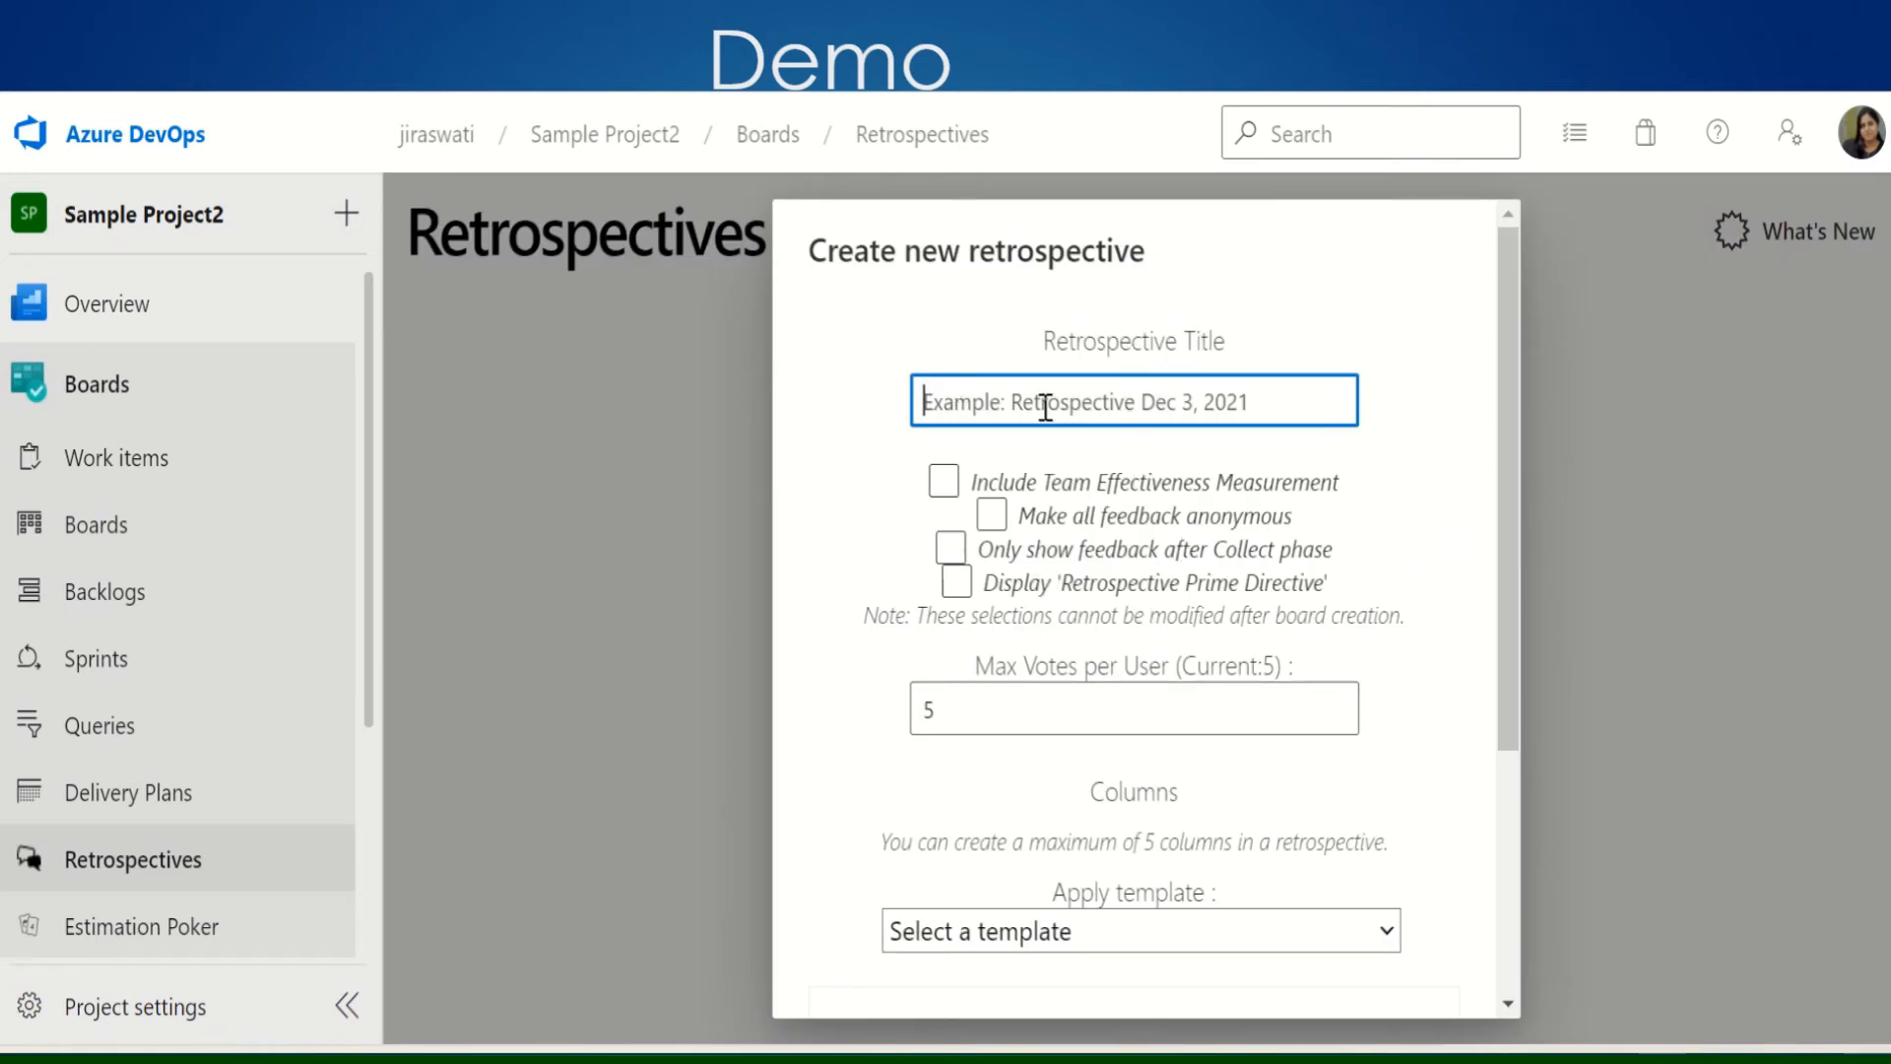
type("De")
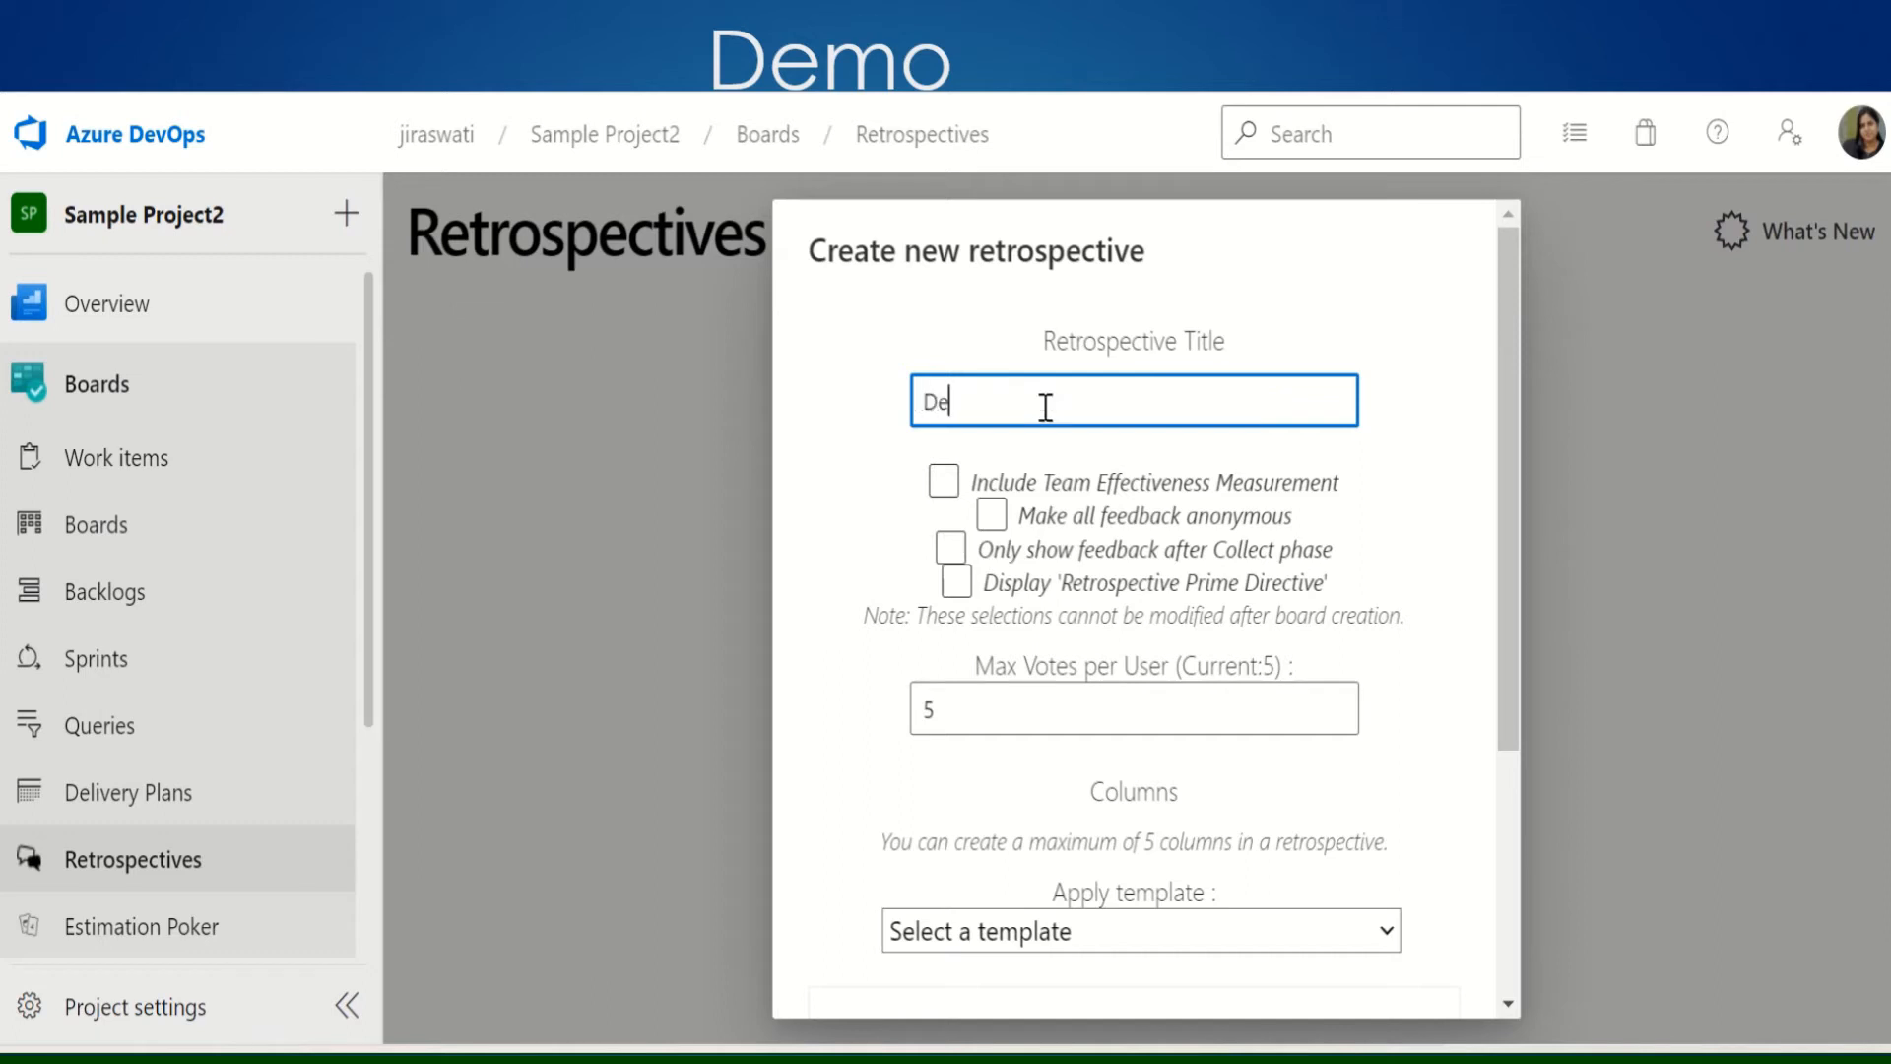
type("moRetro")
left_click(1025, 514)
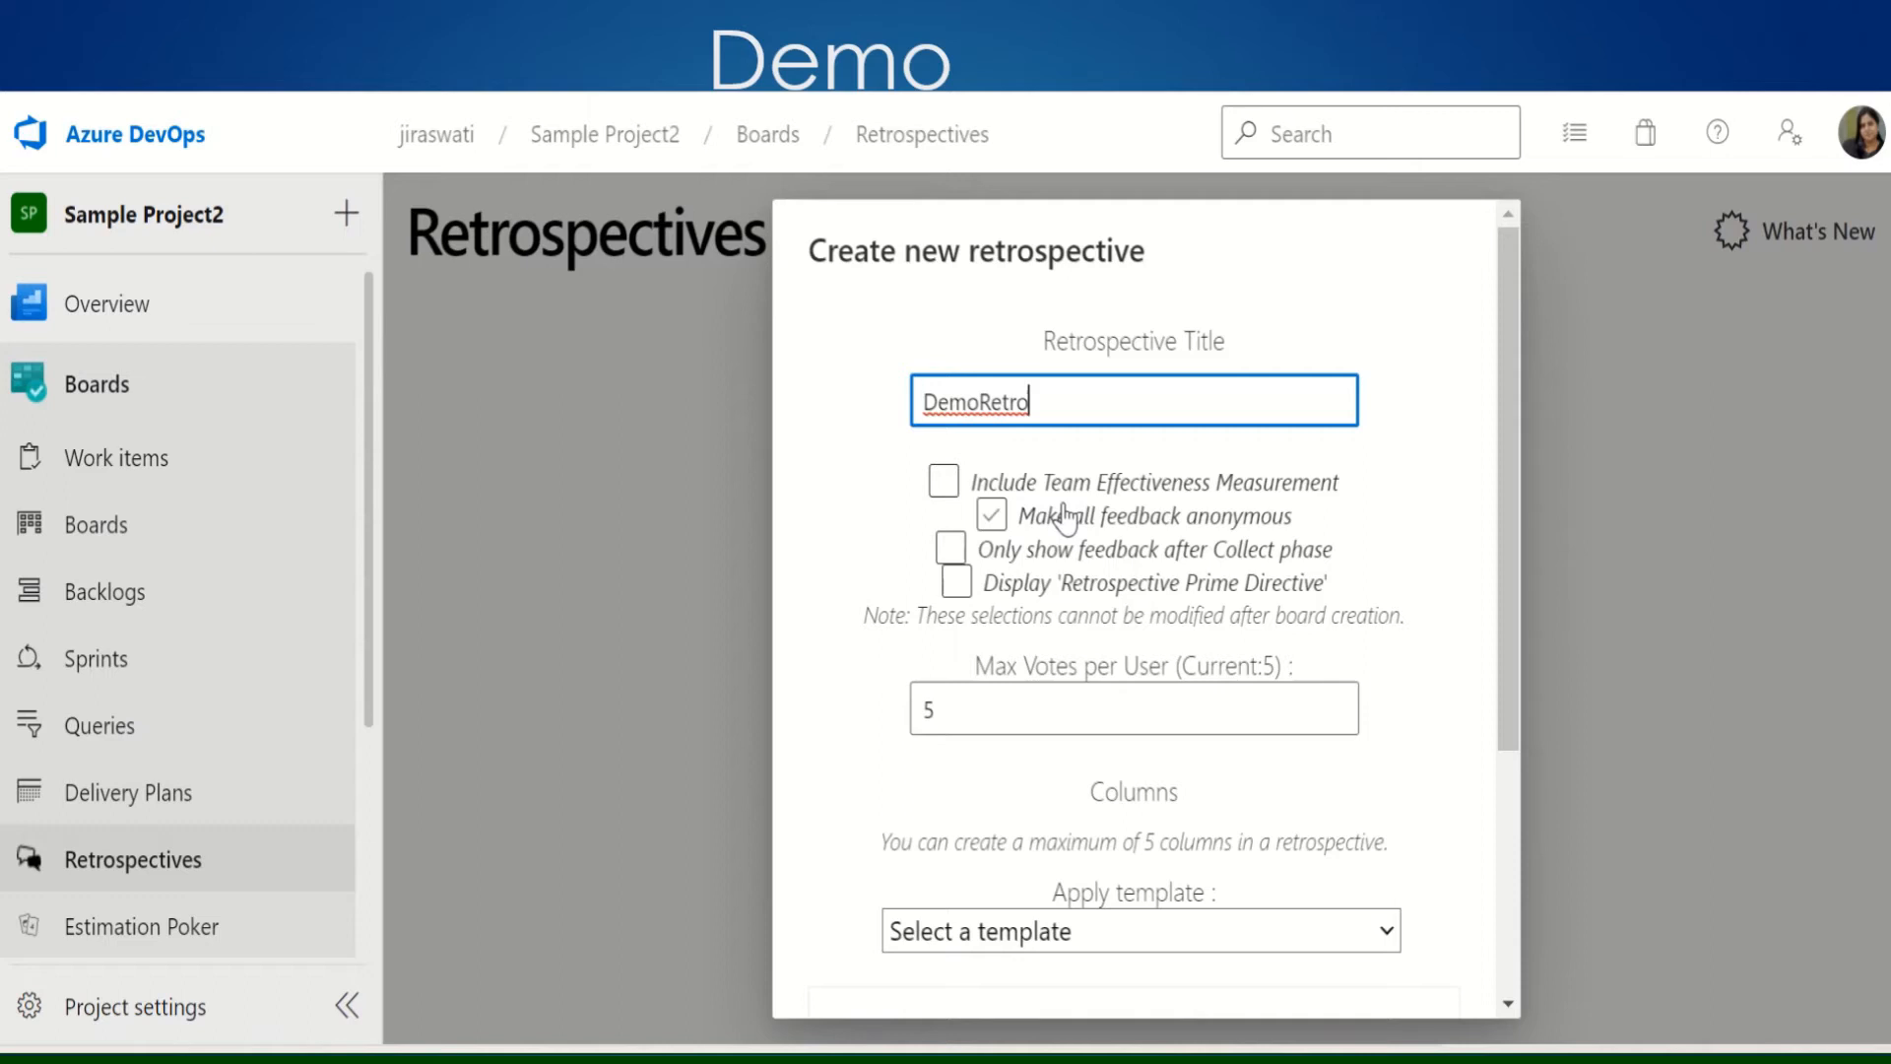
left_click(992, 516)
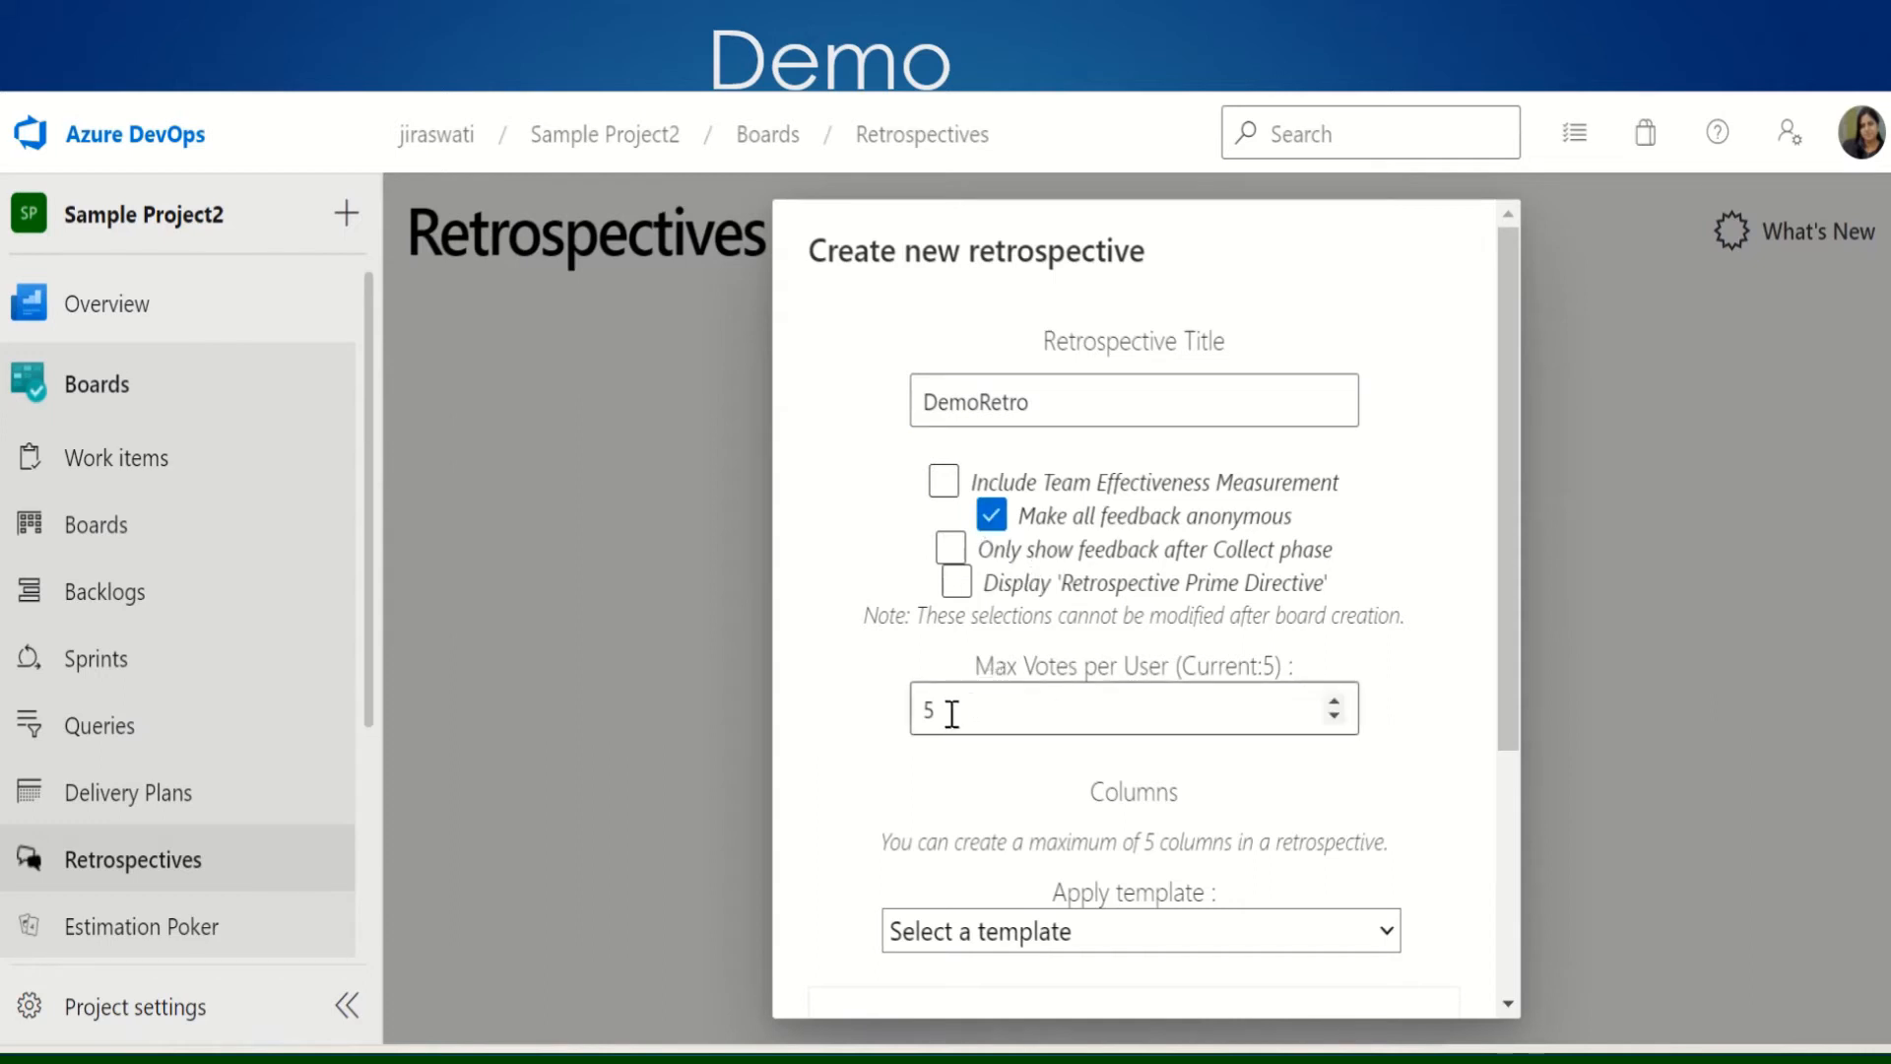
- Set the new retrospective's maximum votes per user to 3
left_click(1334, 704)
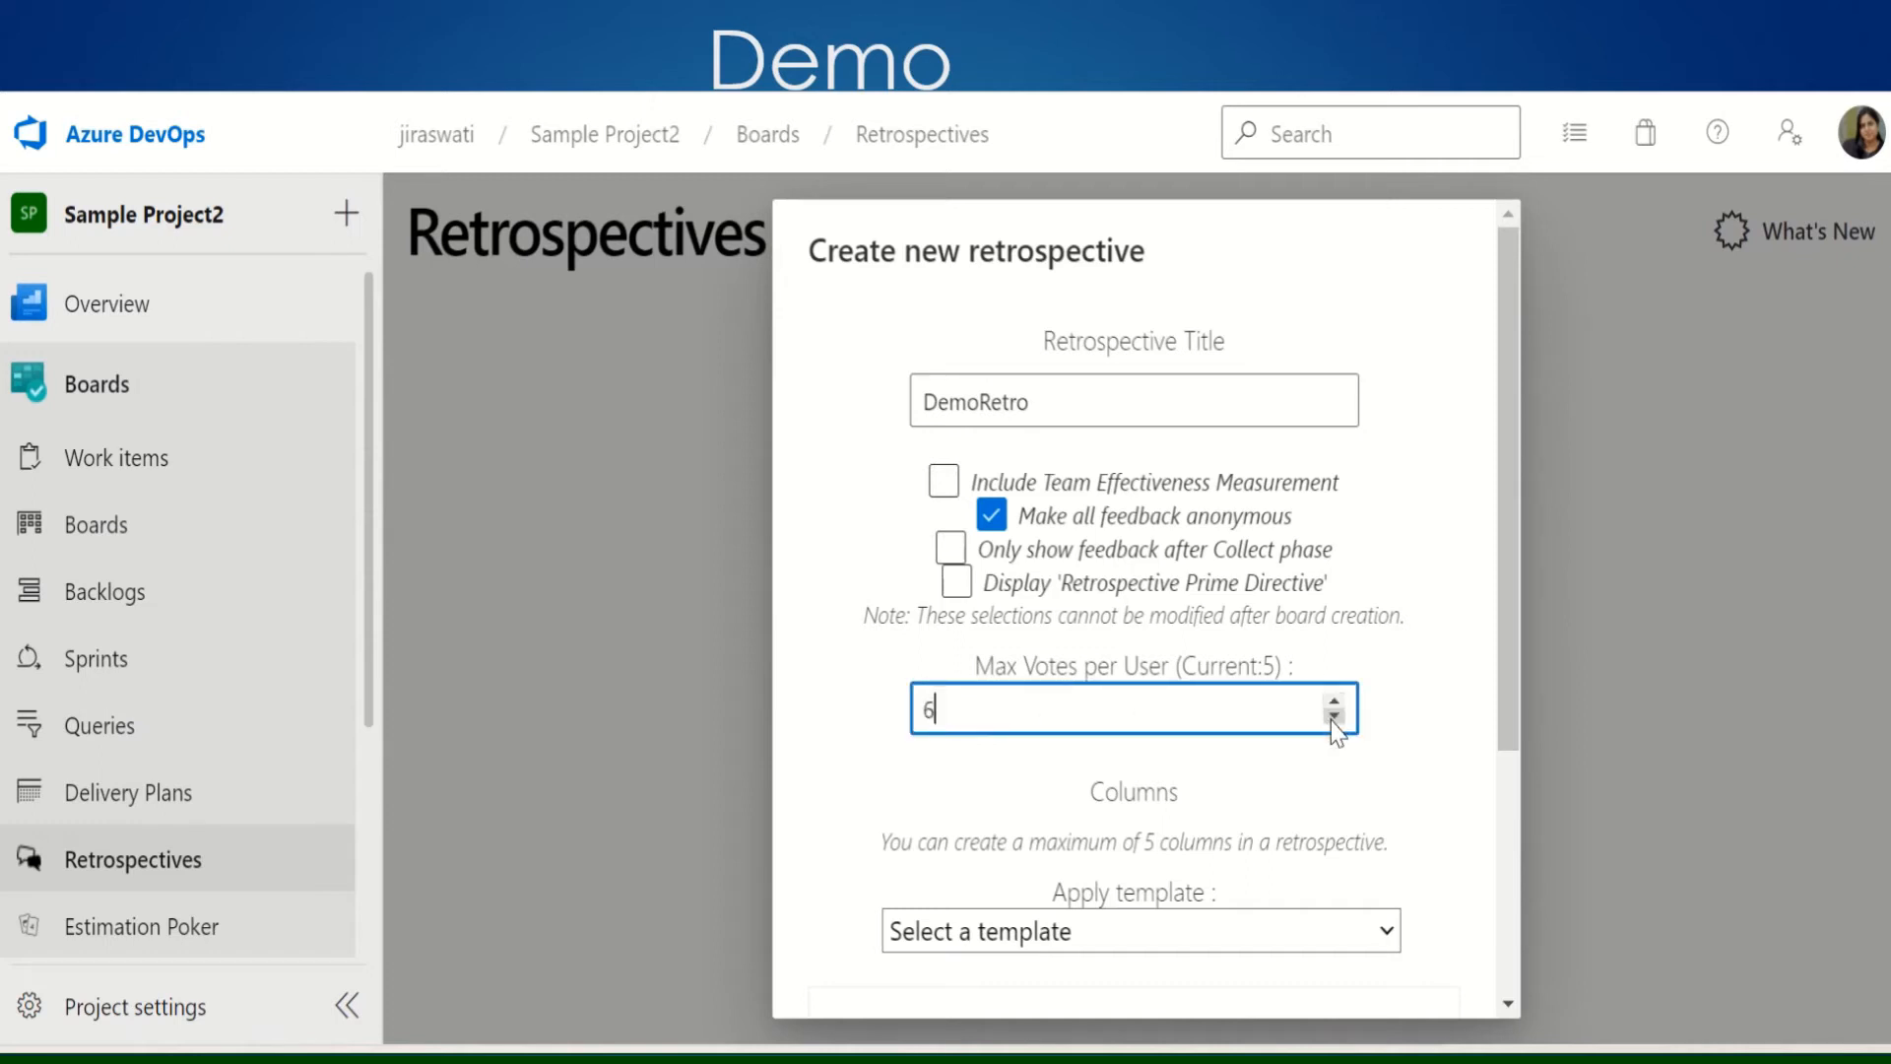
left_click(1333, 716)
left_click(1333, 716)
left_click(1334, 717)
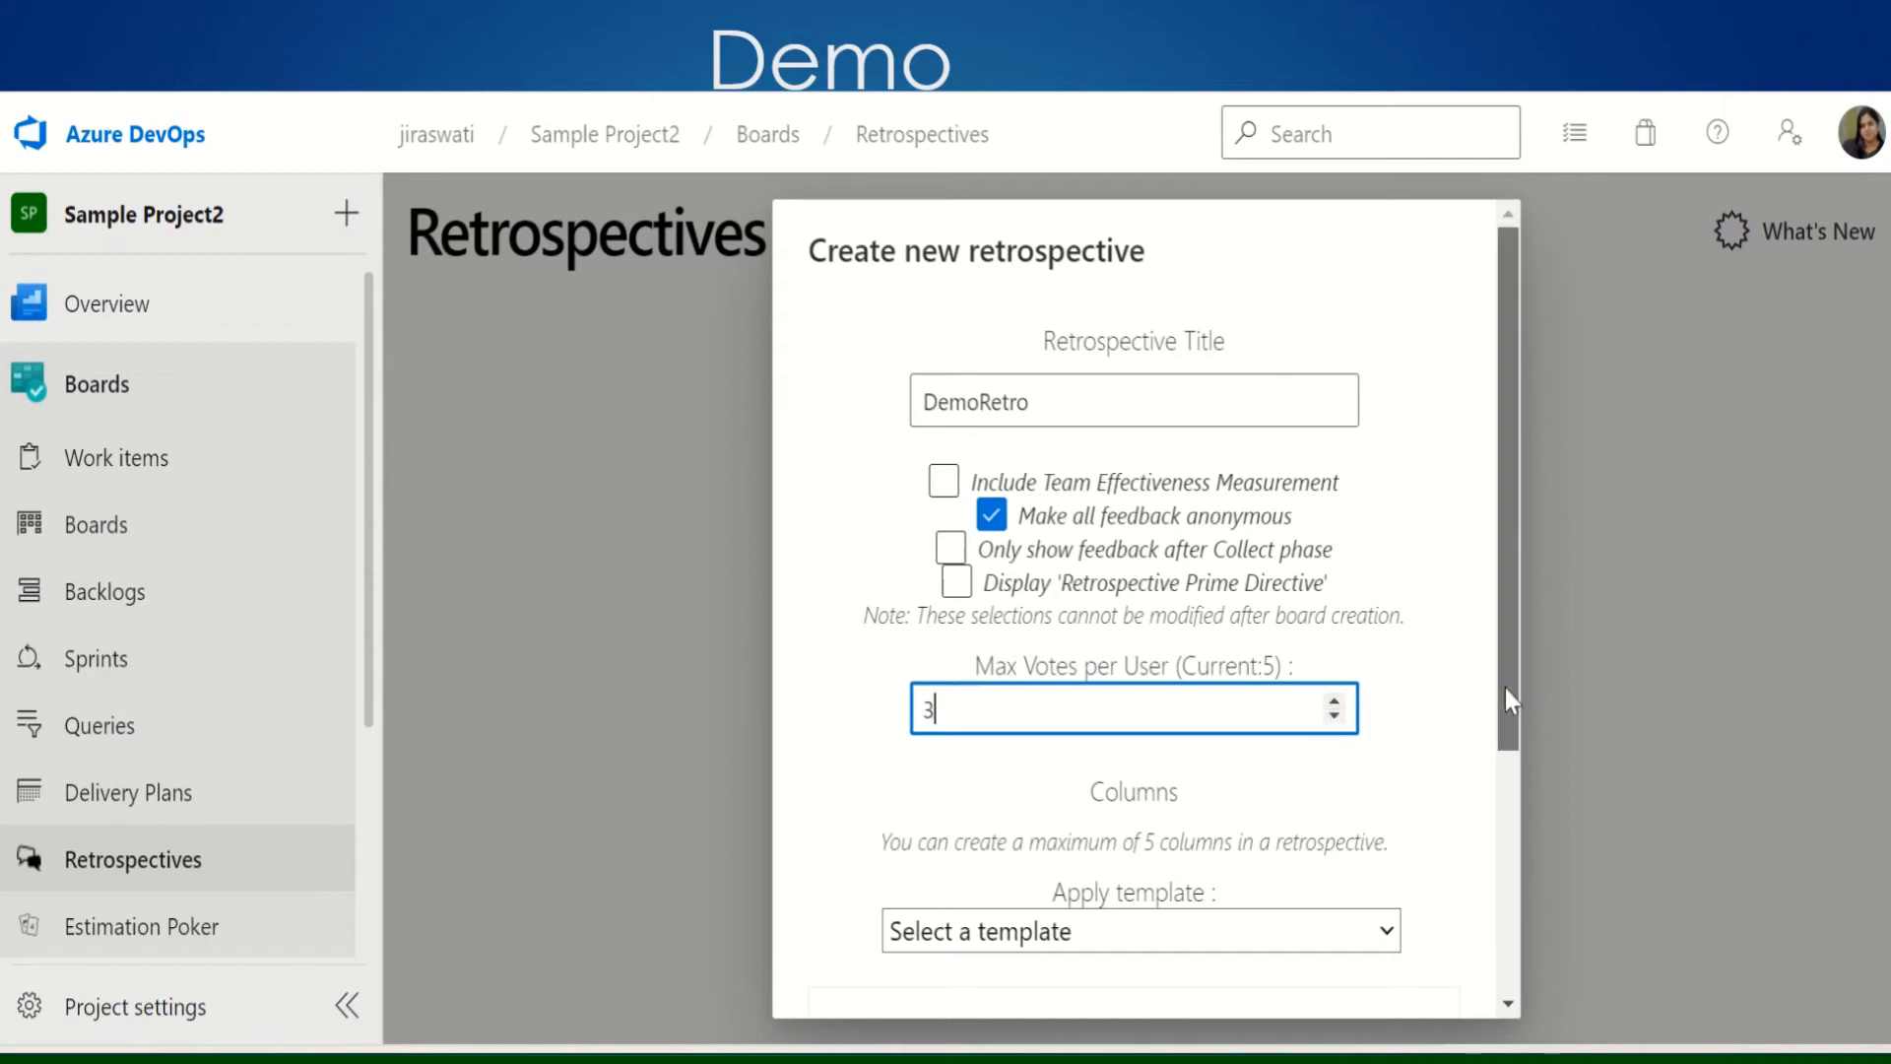
- Add a third column to the new retrospective and name it Improvement
left_click_drag(1505, 689, 1534, 934)
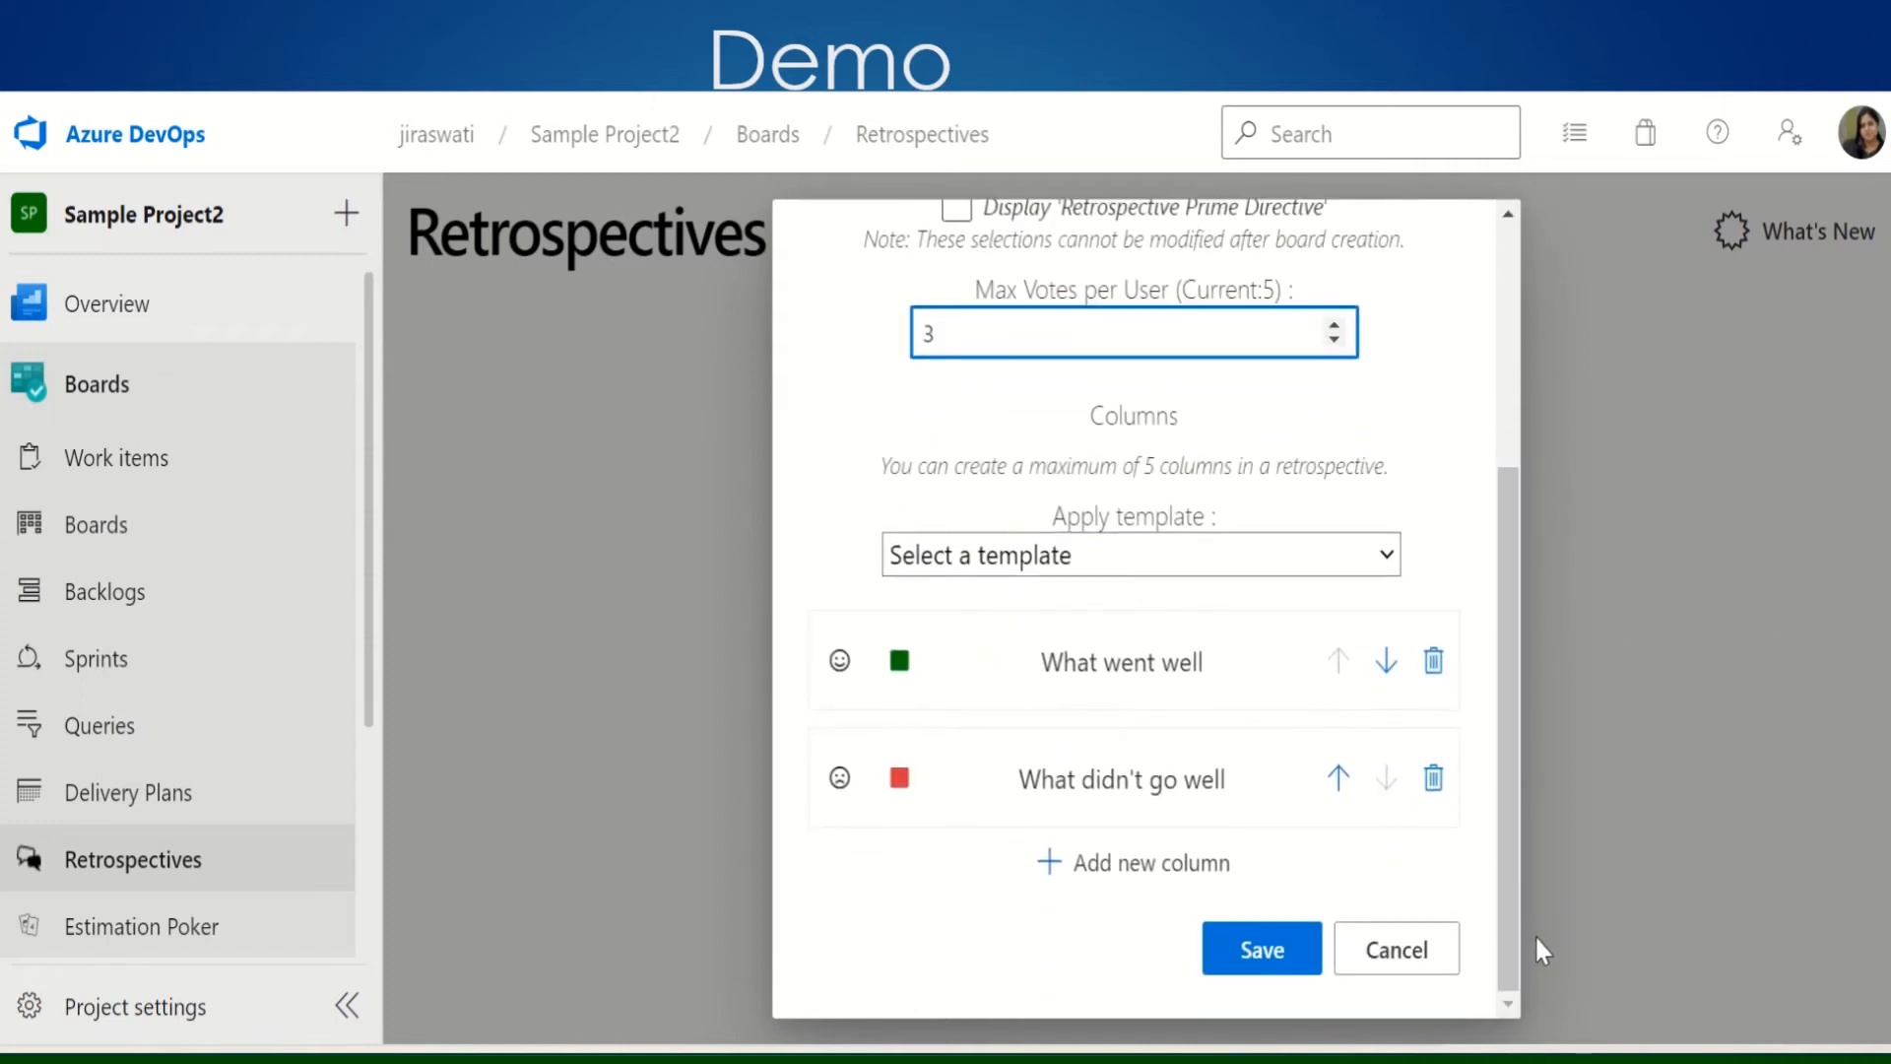
left_click(1108, 867)
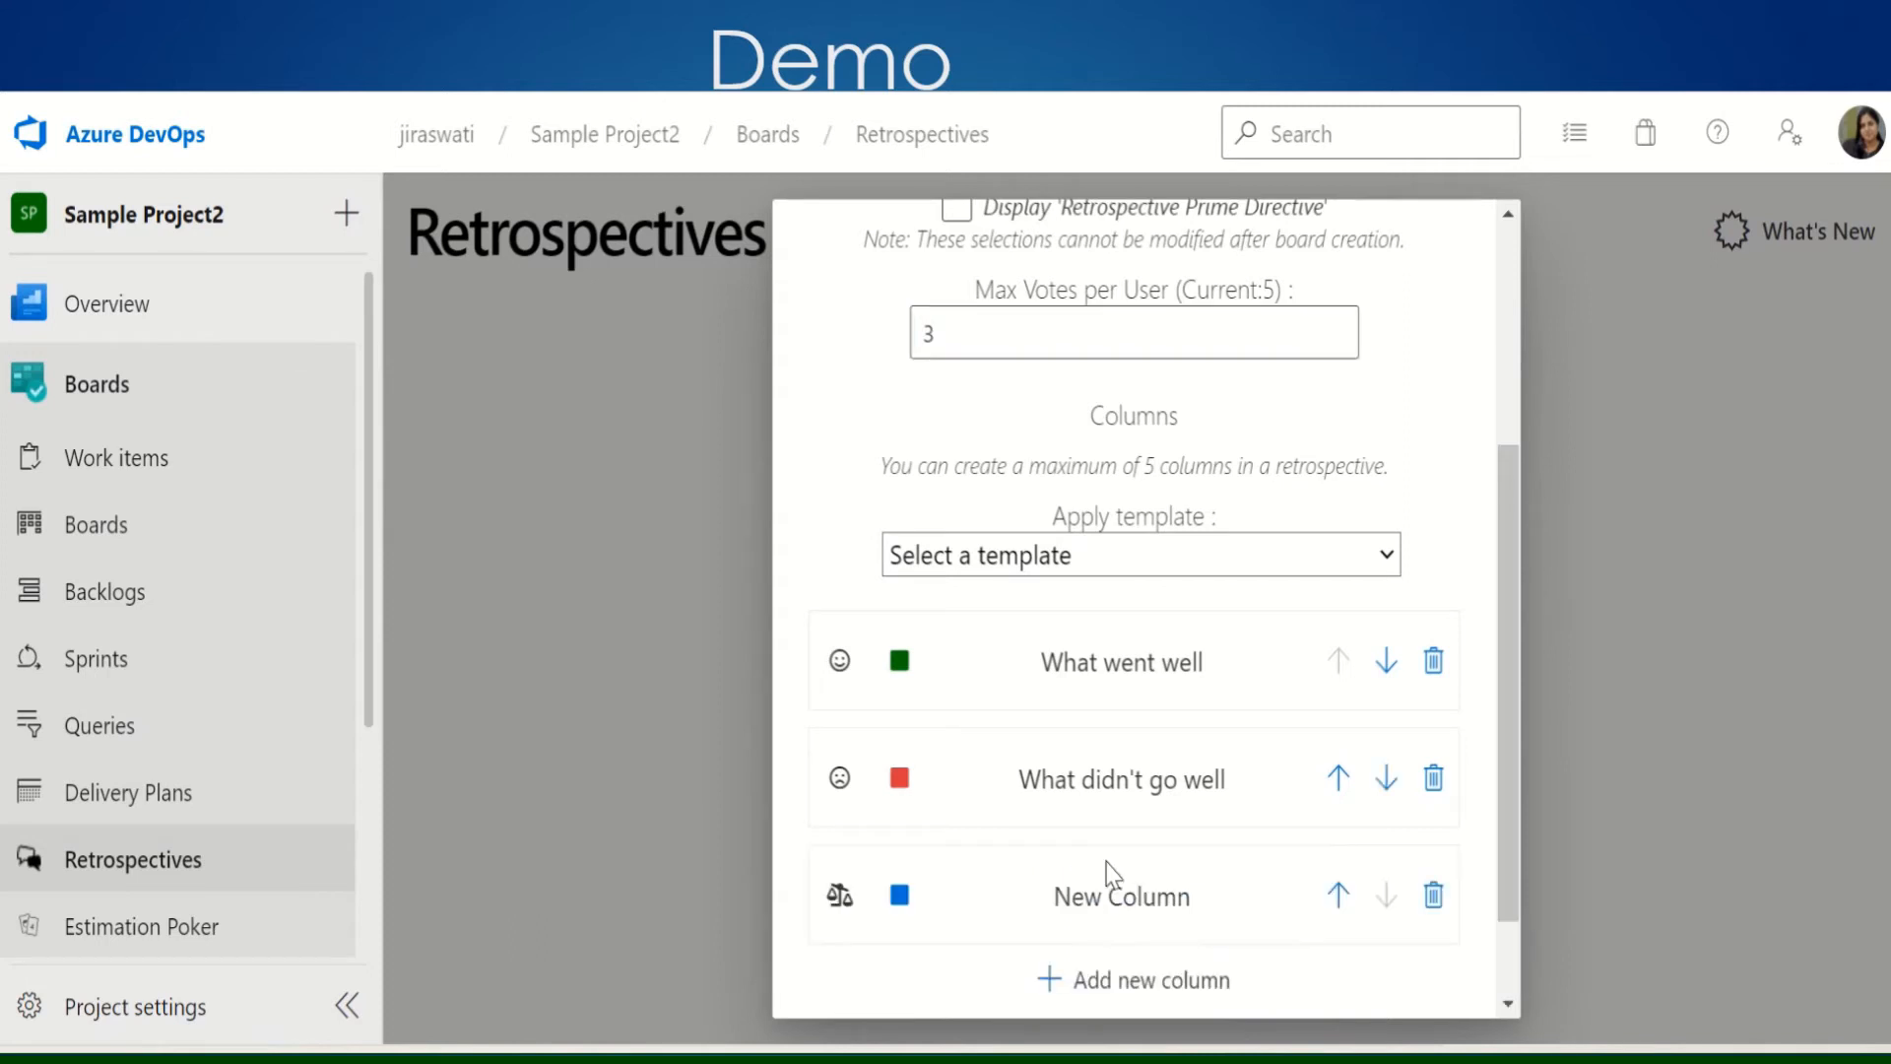
left_click(1039, 898)
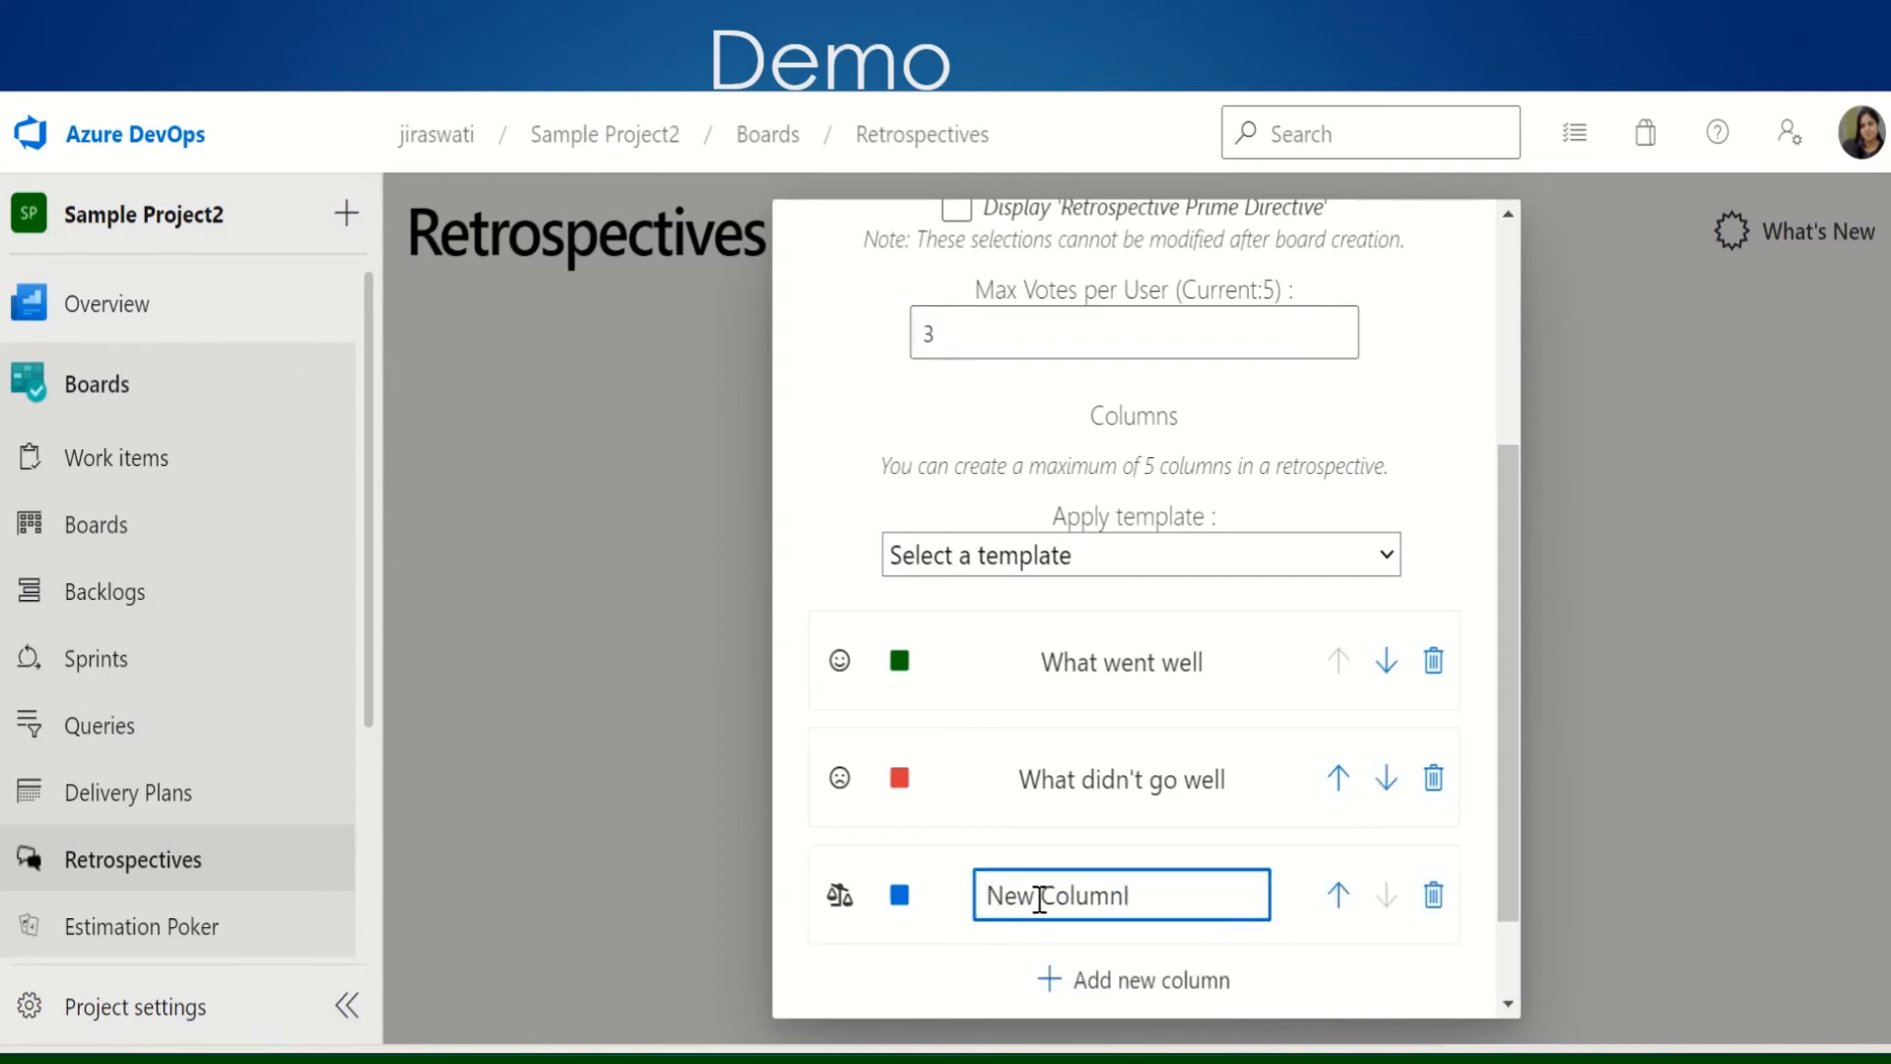
key("BackSpace")
key("BackSpace")
key("BackSpace")
key("BackSpace")
key("BackSpace")
key("BackSpace")
key("BackSpace")
key("BackSpace")
key("BackSpace")
key("BackSpace")
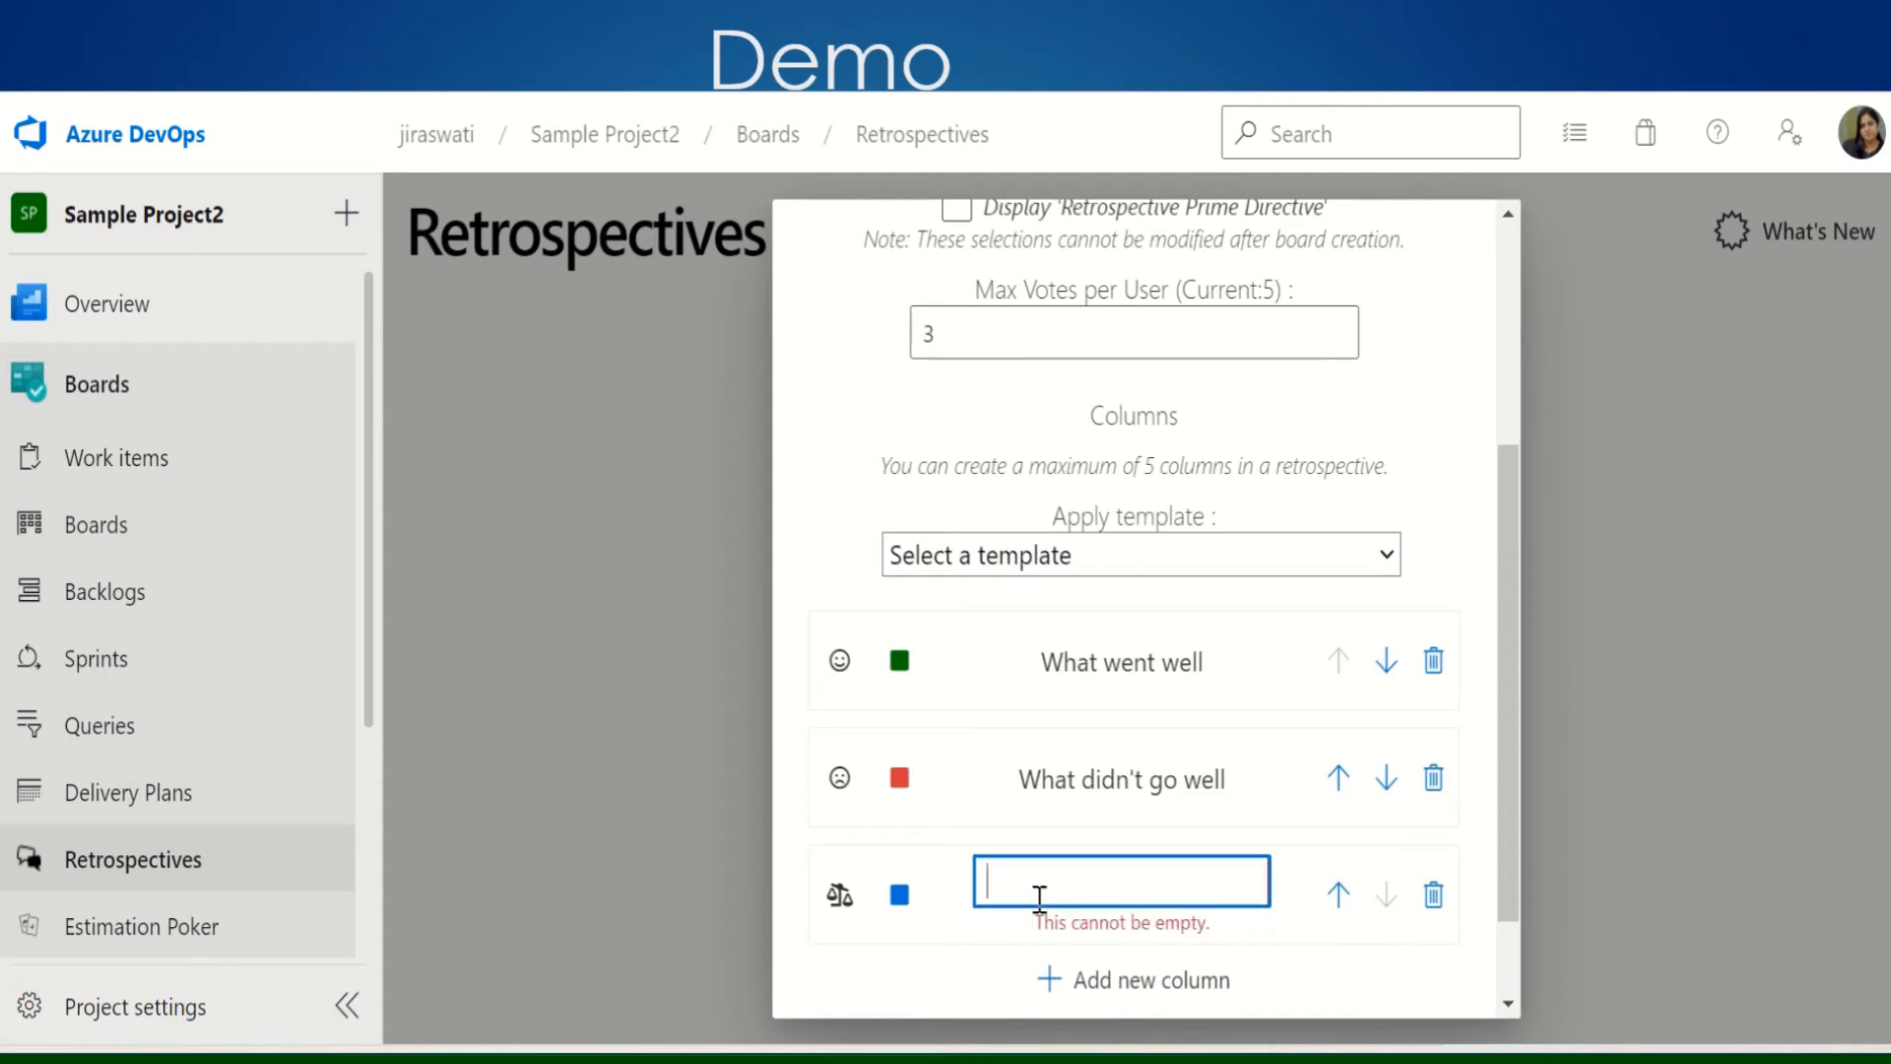
type("Improv")
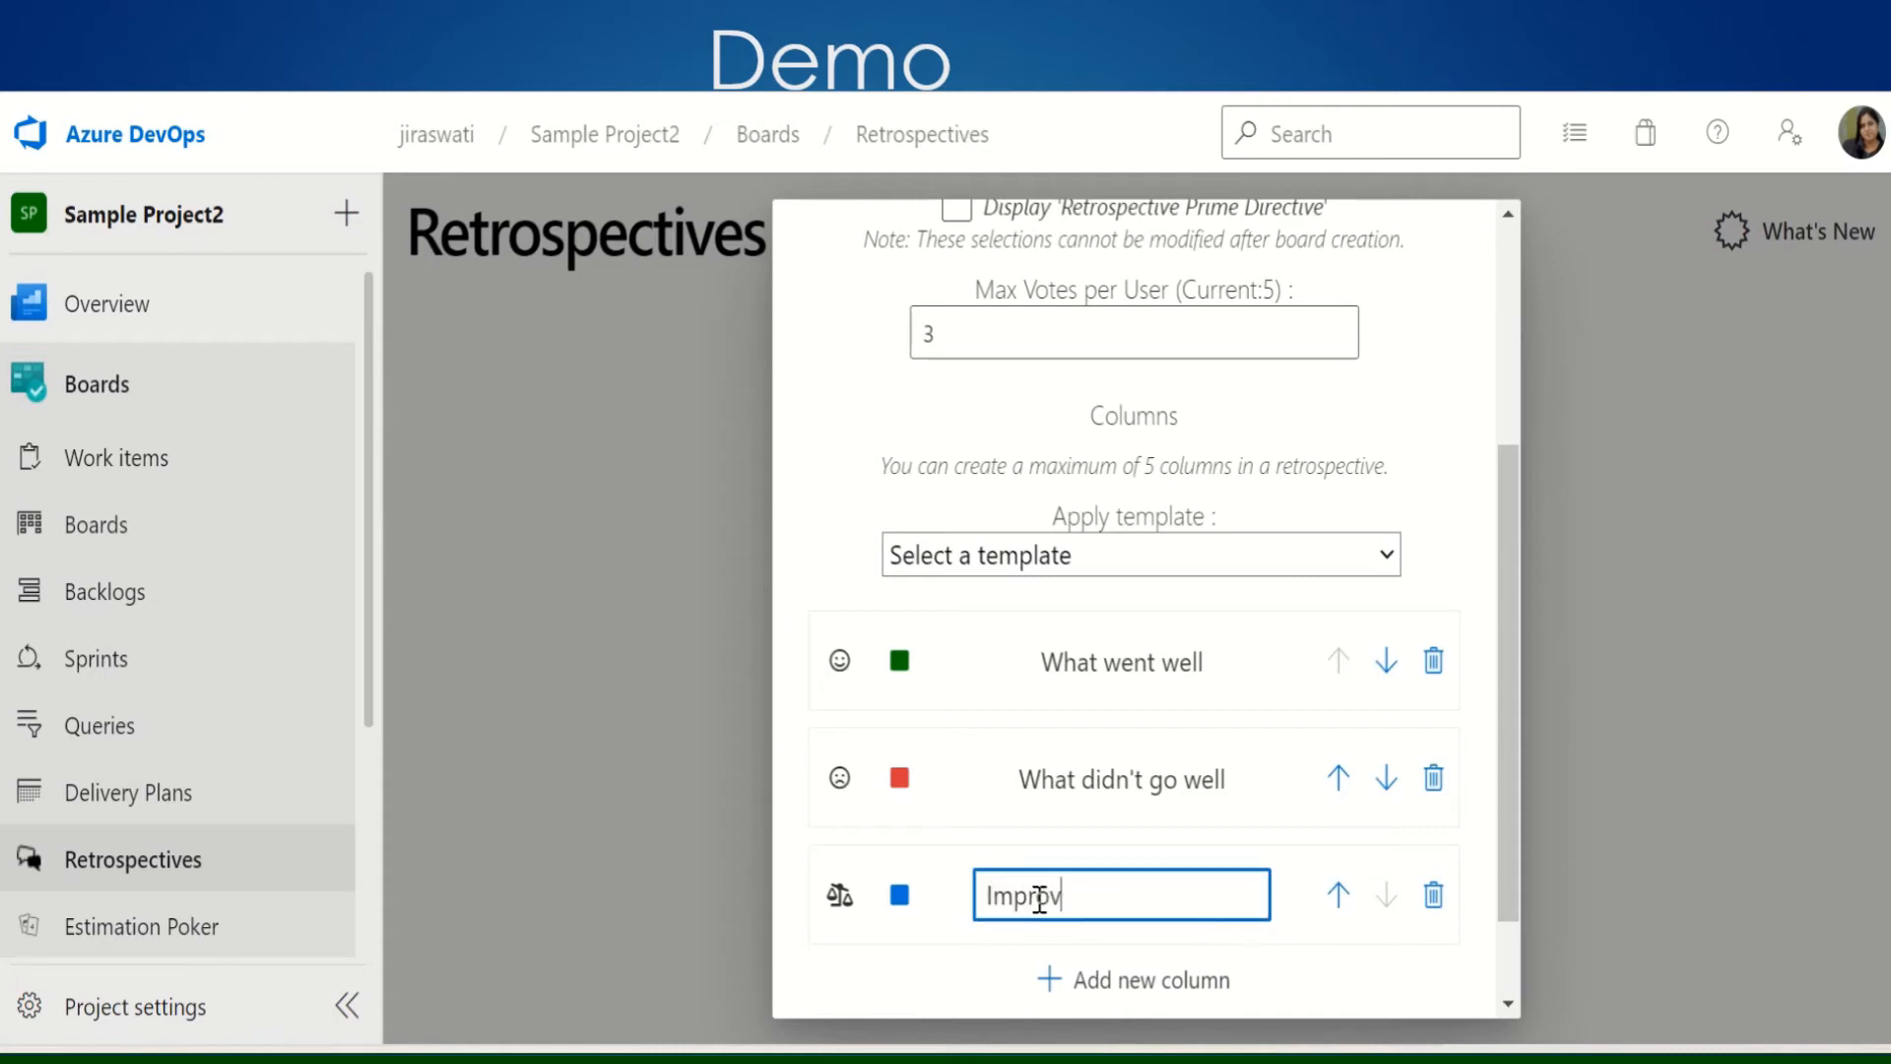
type("ement")
left_click(1222, 926)
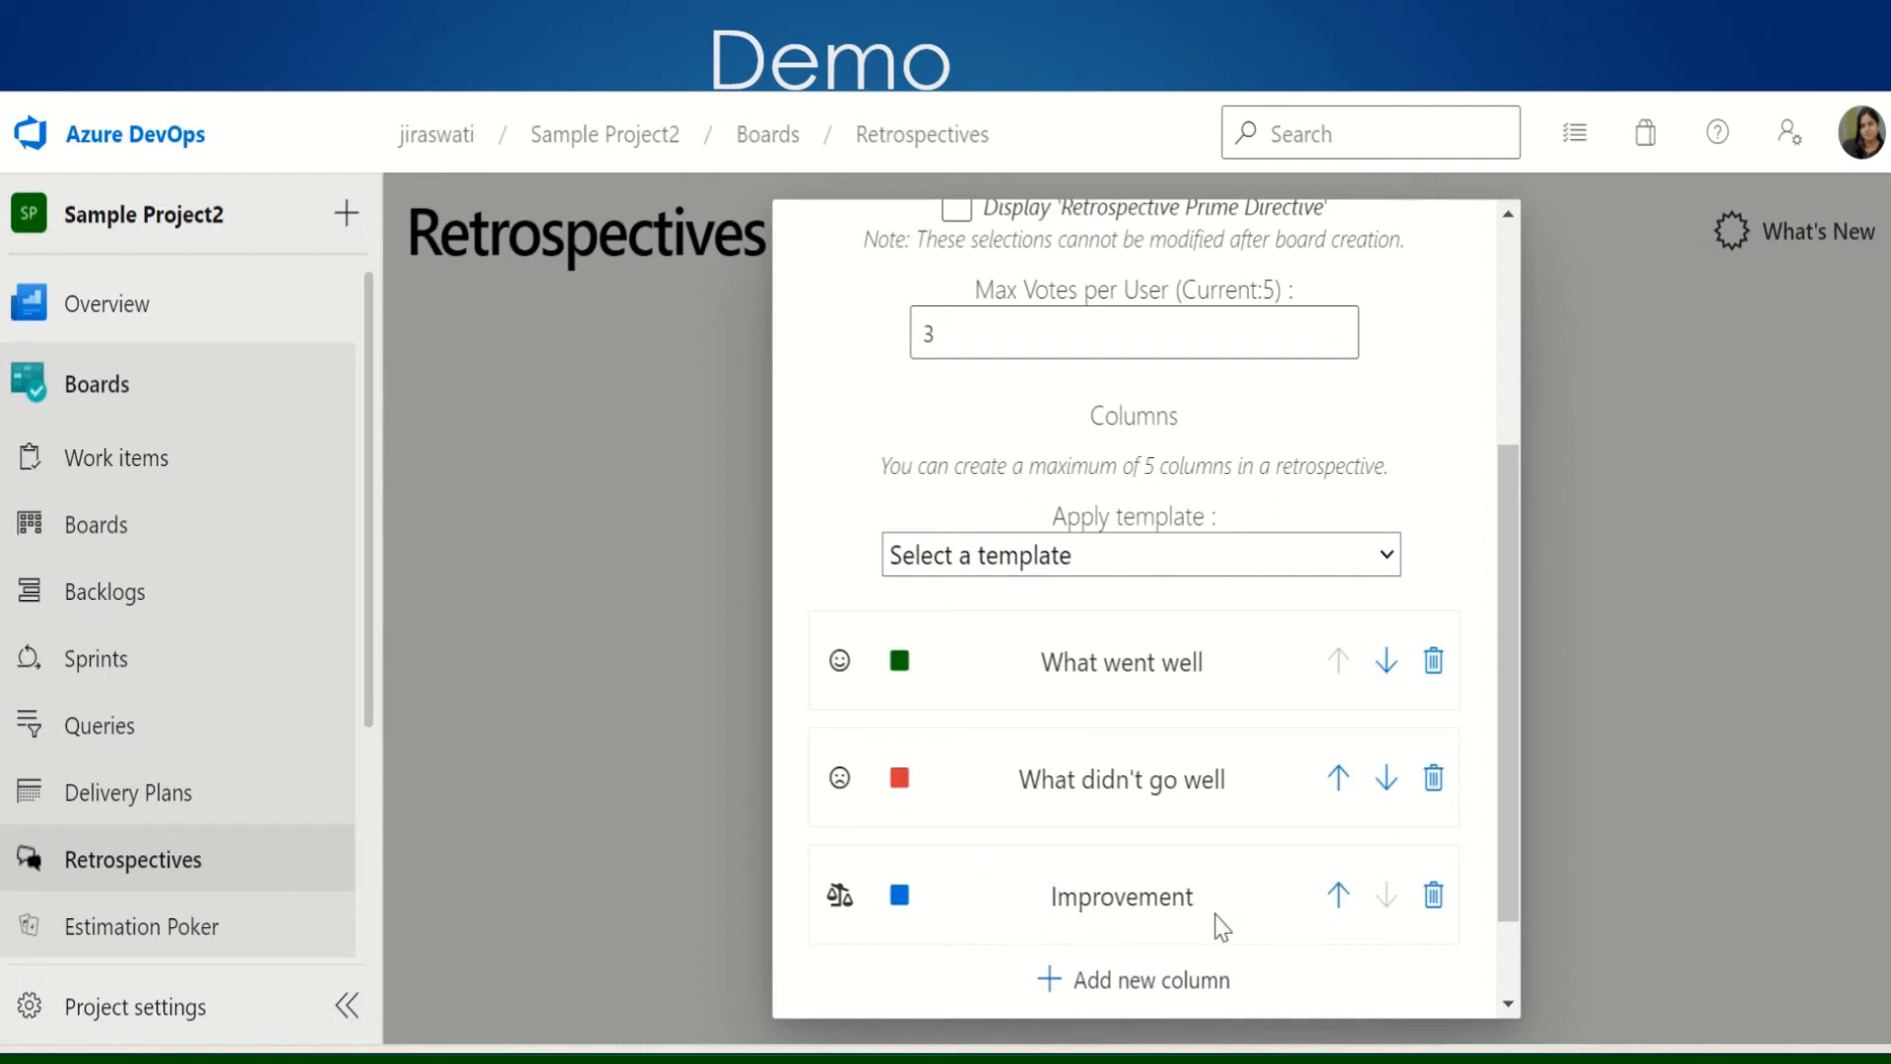
- Apply the Start-Stop-Continue column template and save the new retrospective board
left_click(1389, 557)
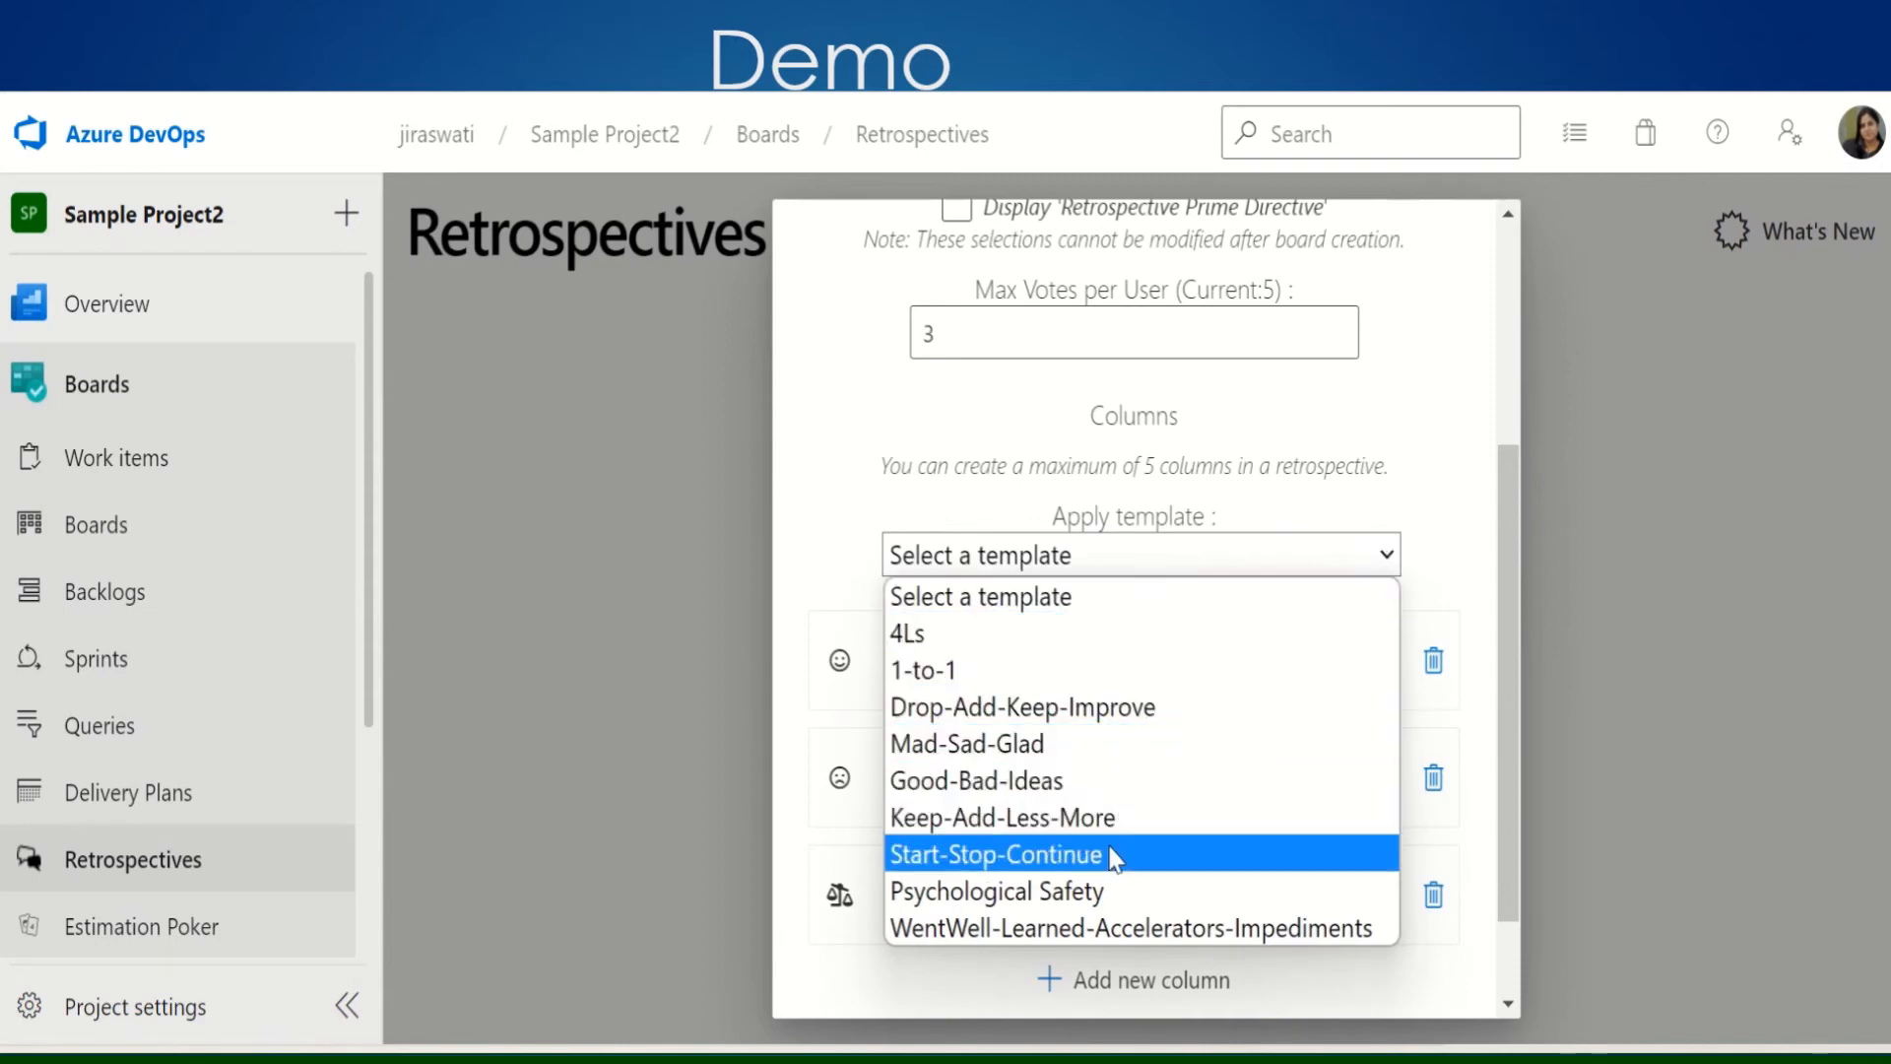
left_click(1084, 867)
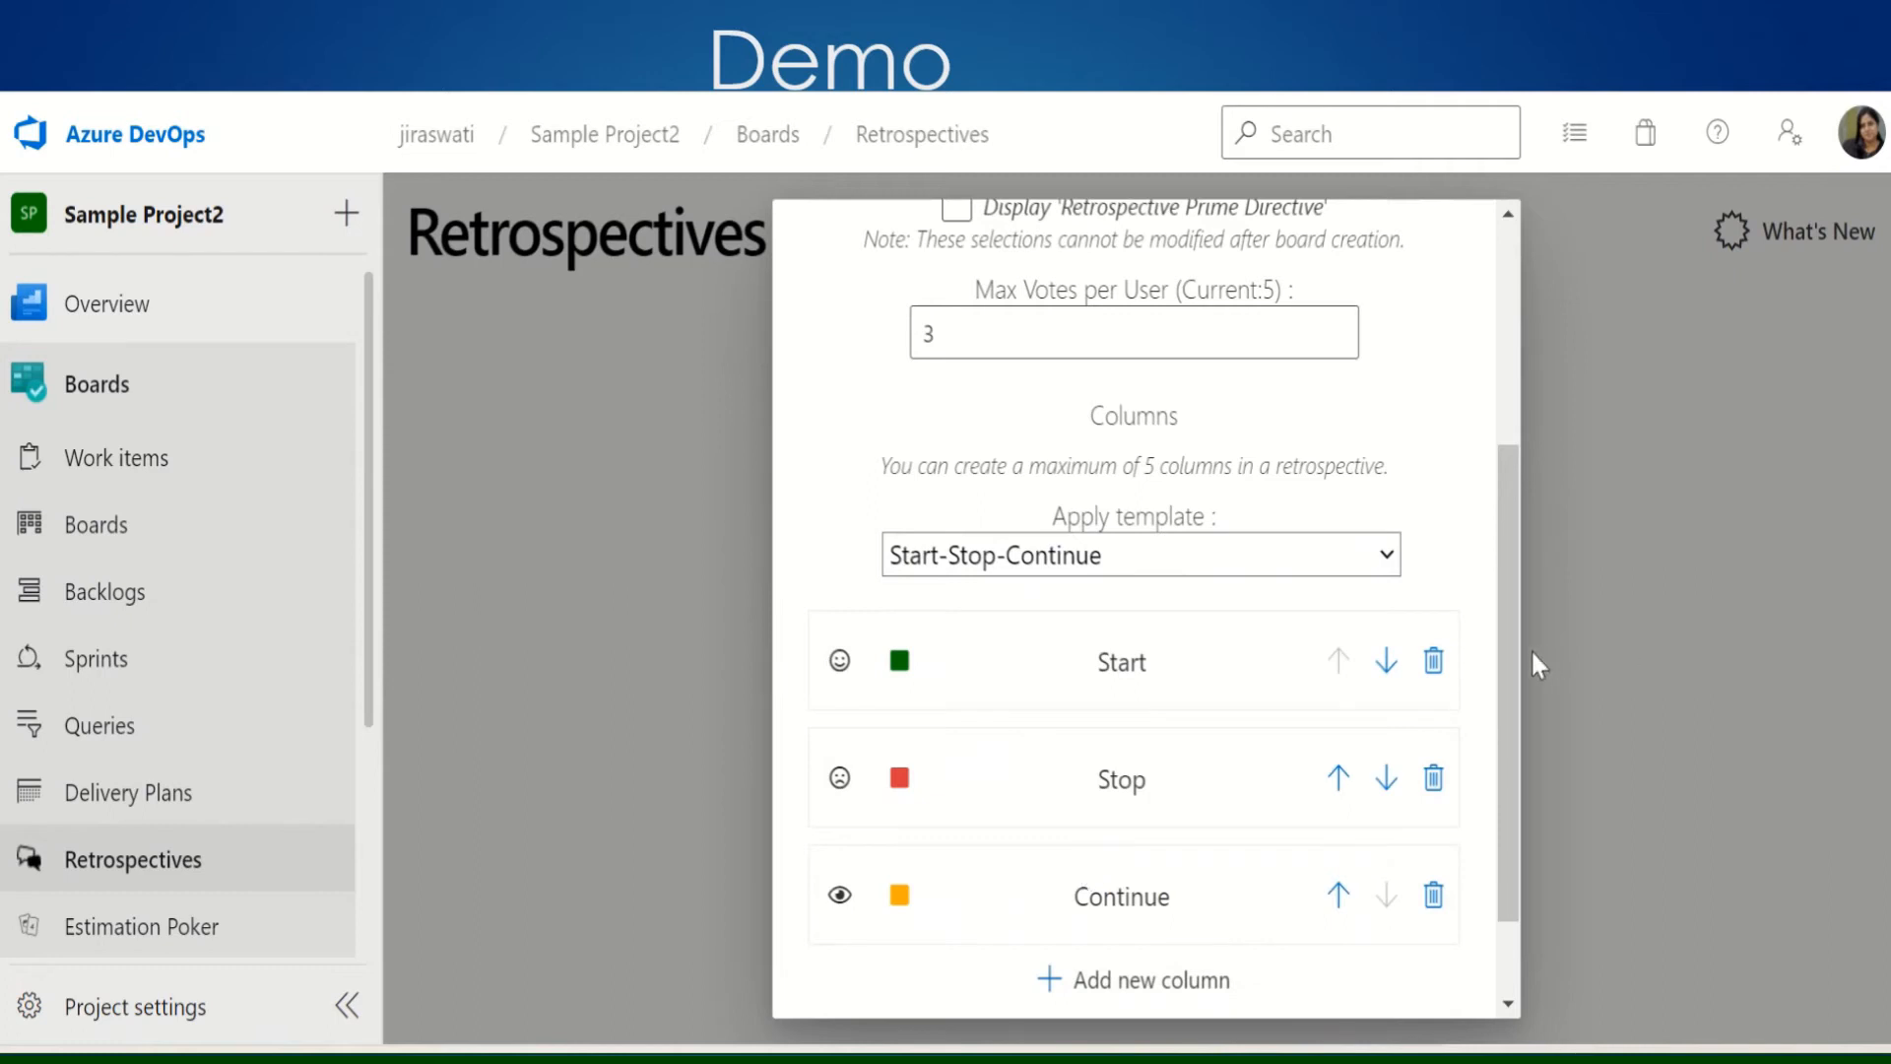
left_click_drag(1511, 642, 1519, 724)
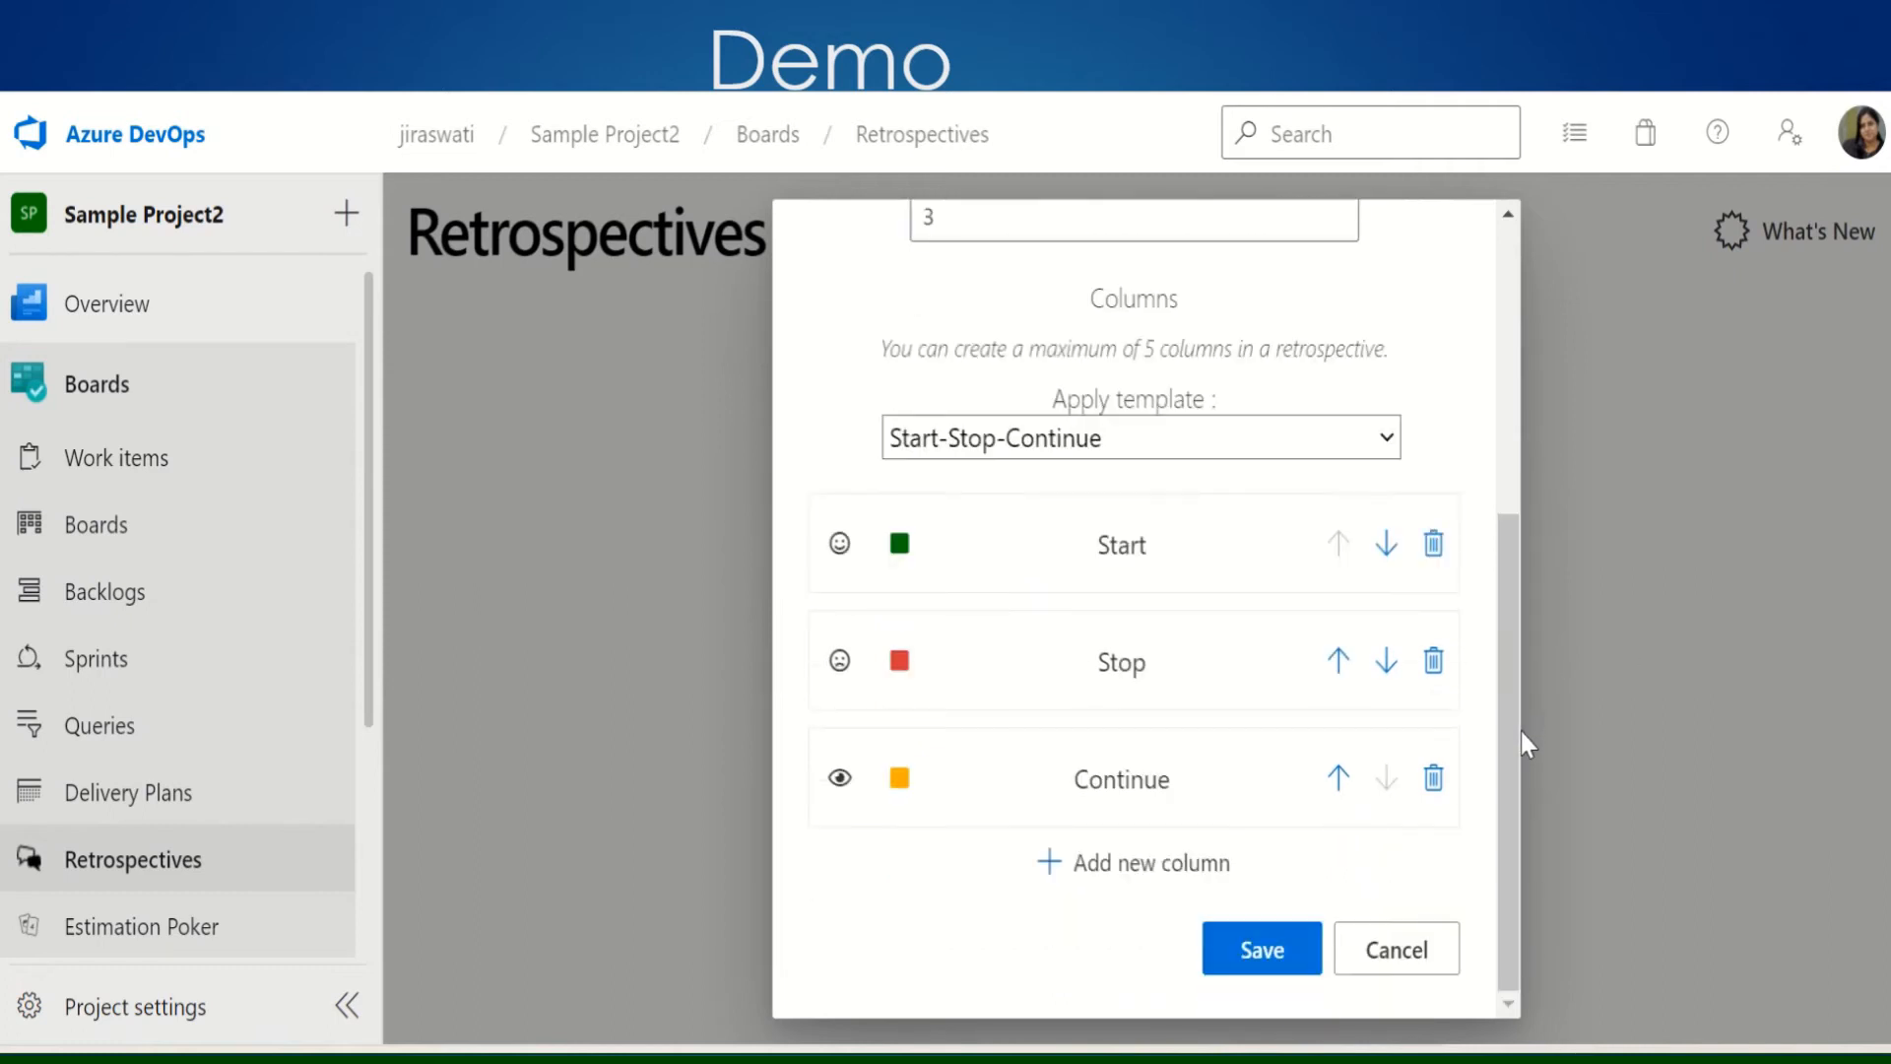
left_click(1261, 950)
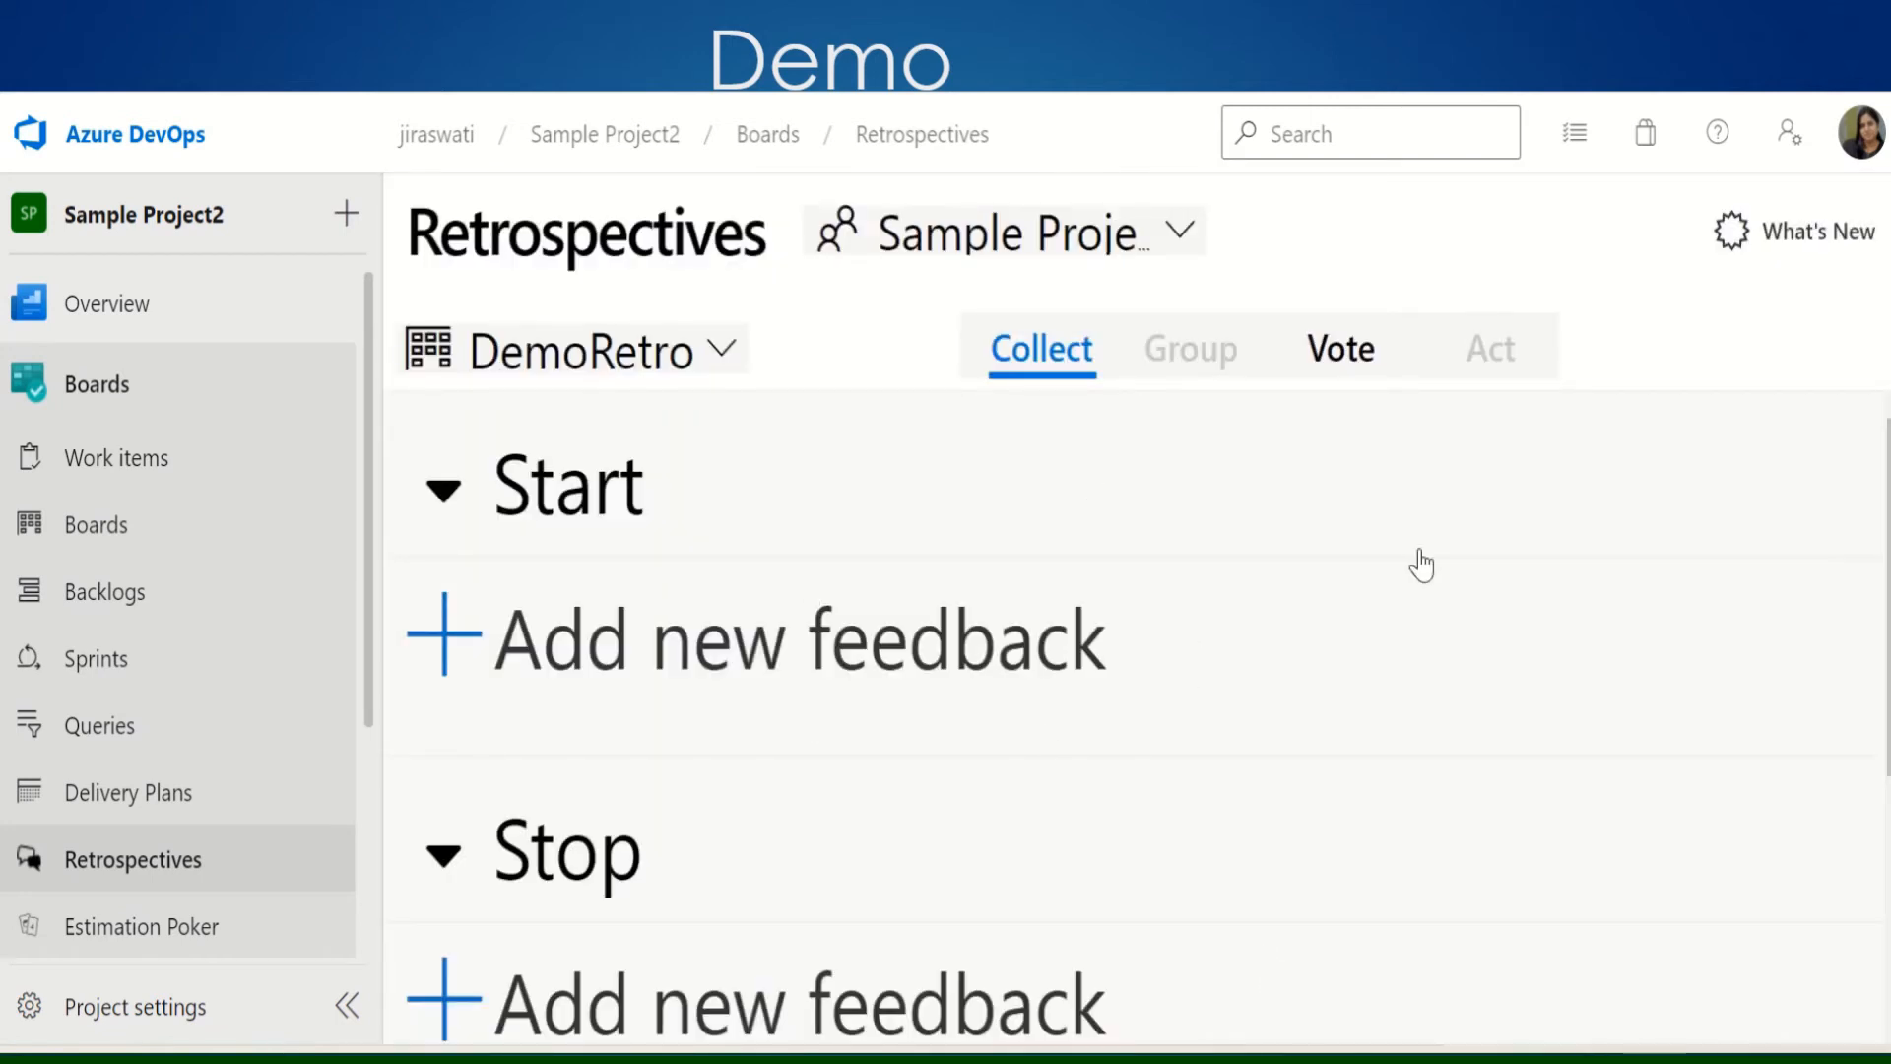
- Switch the DemoRetro board to the Vote phase and collapse the Start column
left_click(1345, 364)
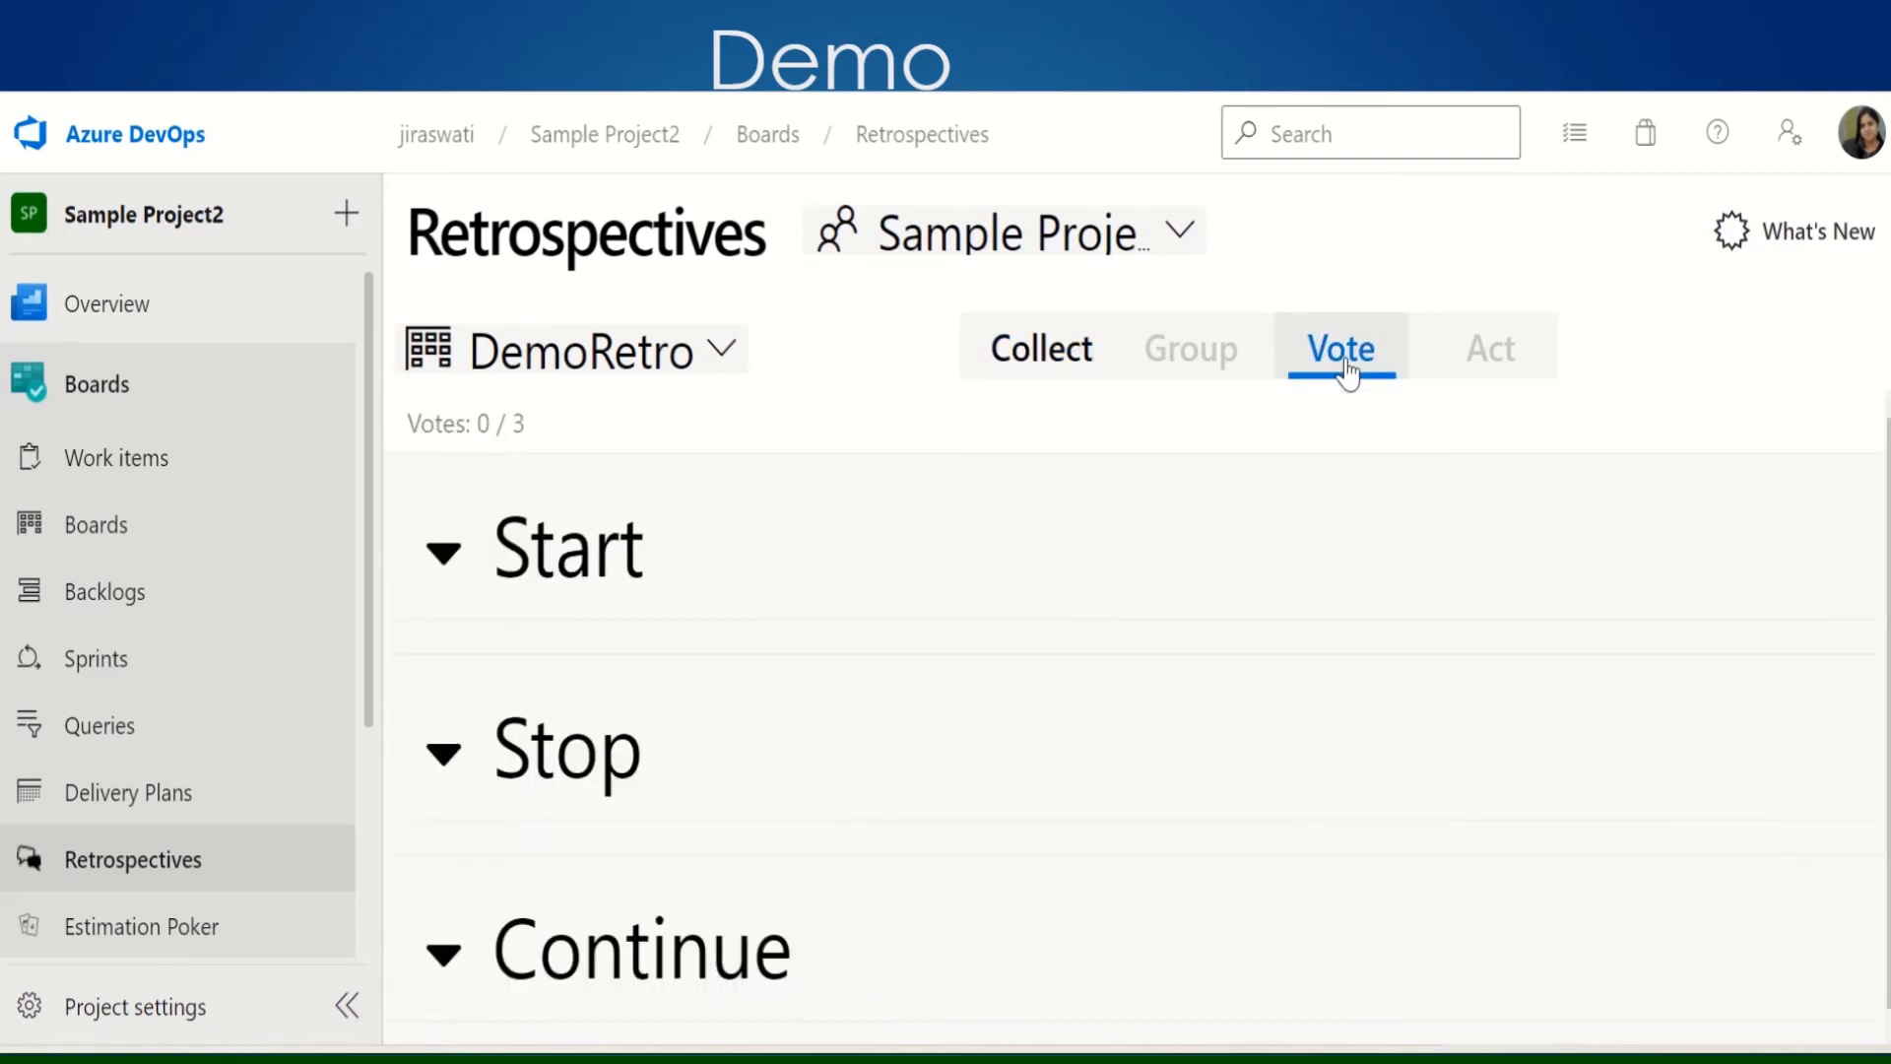
left_click(443, 556)
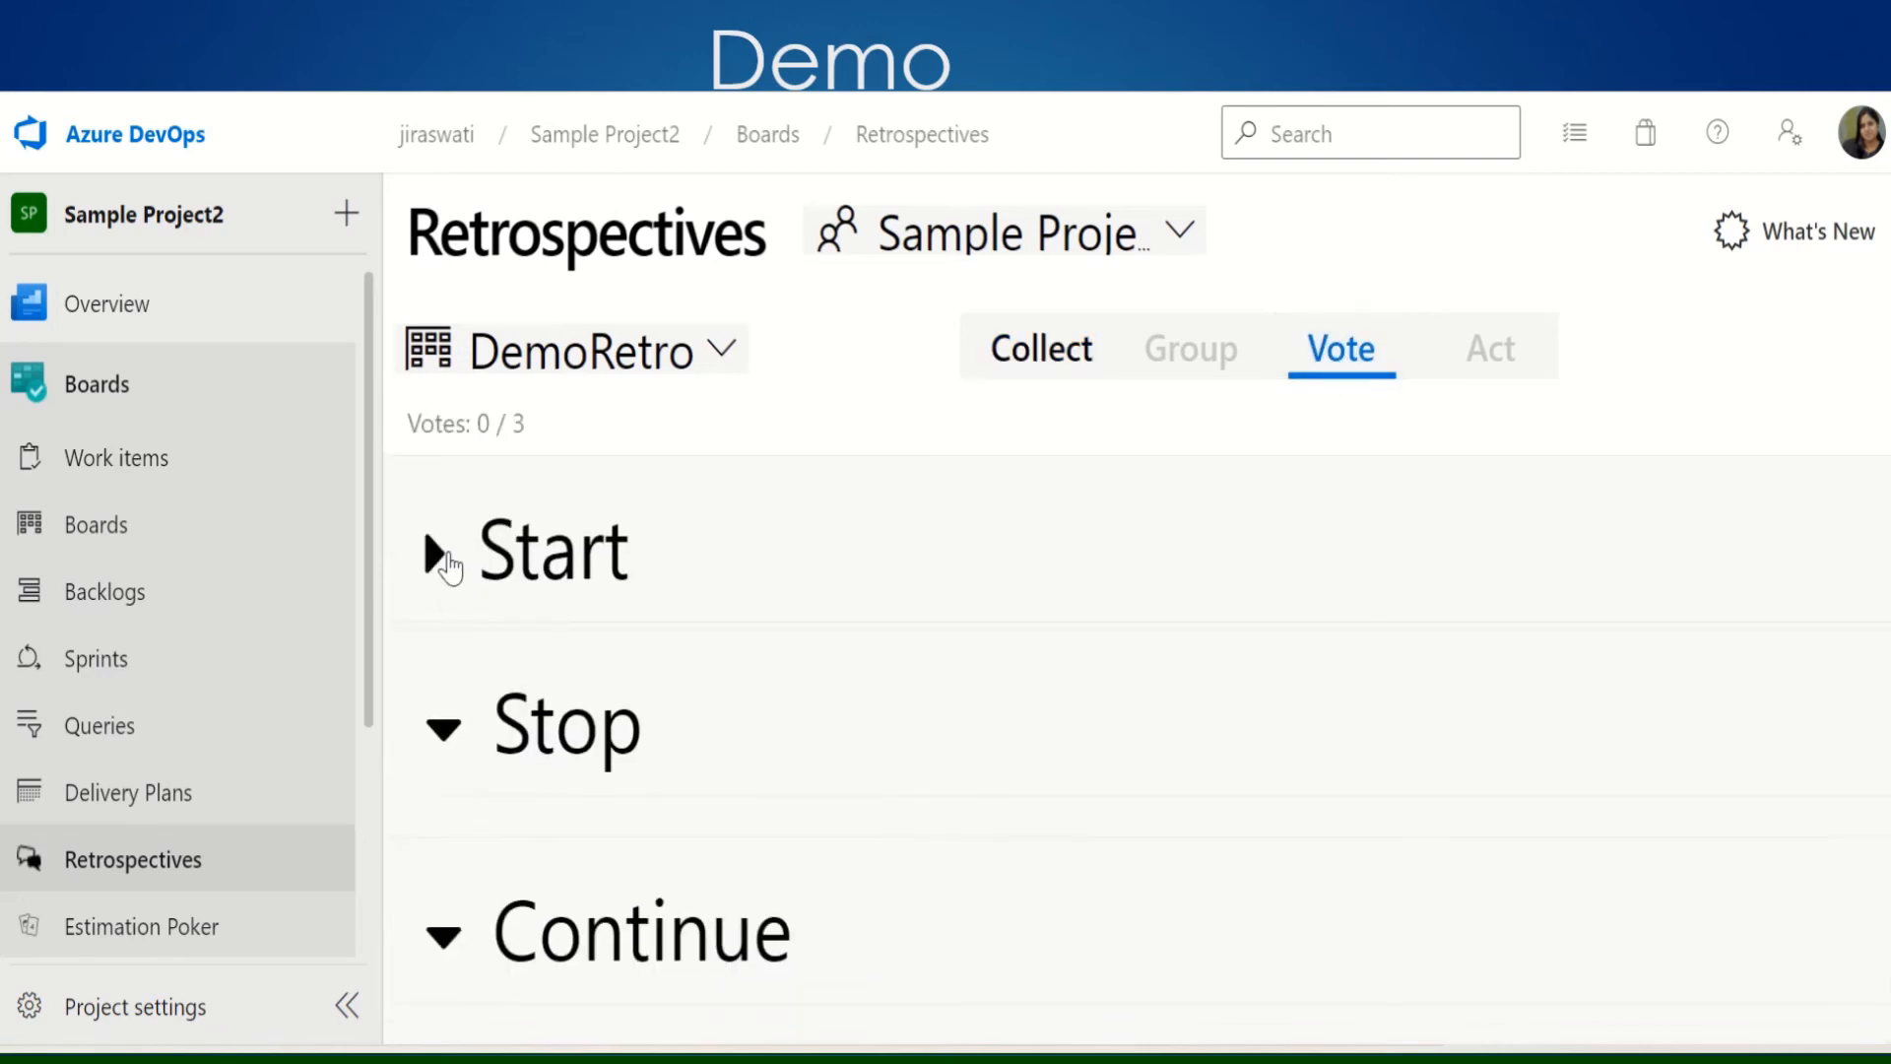
- Expand the Start column again and switch the DemoRetro board back to the Collect phase
left_click(444, 559)
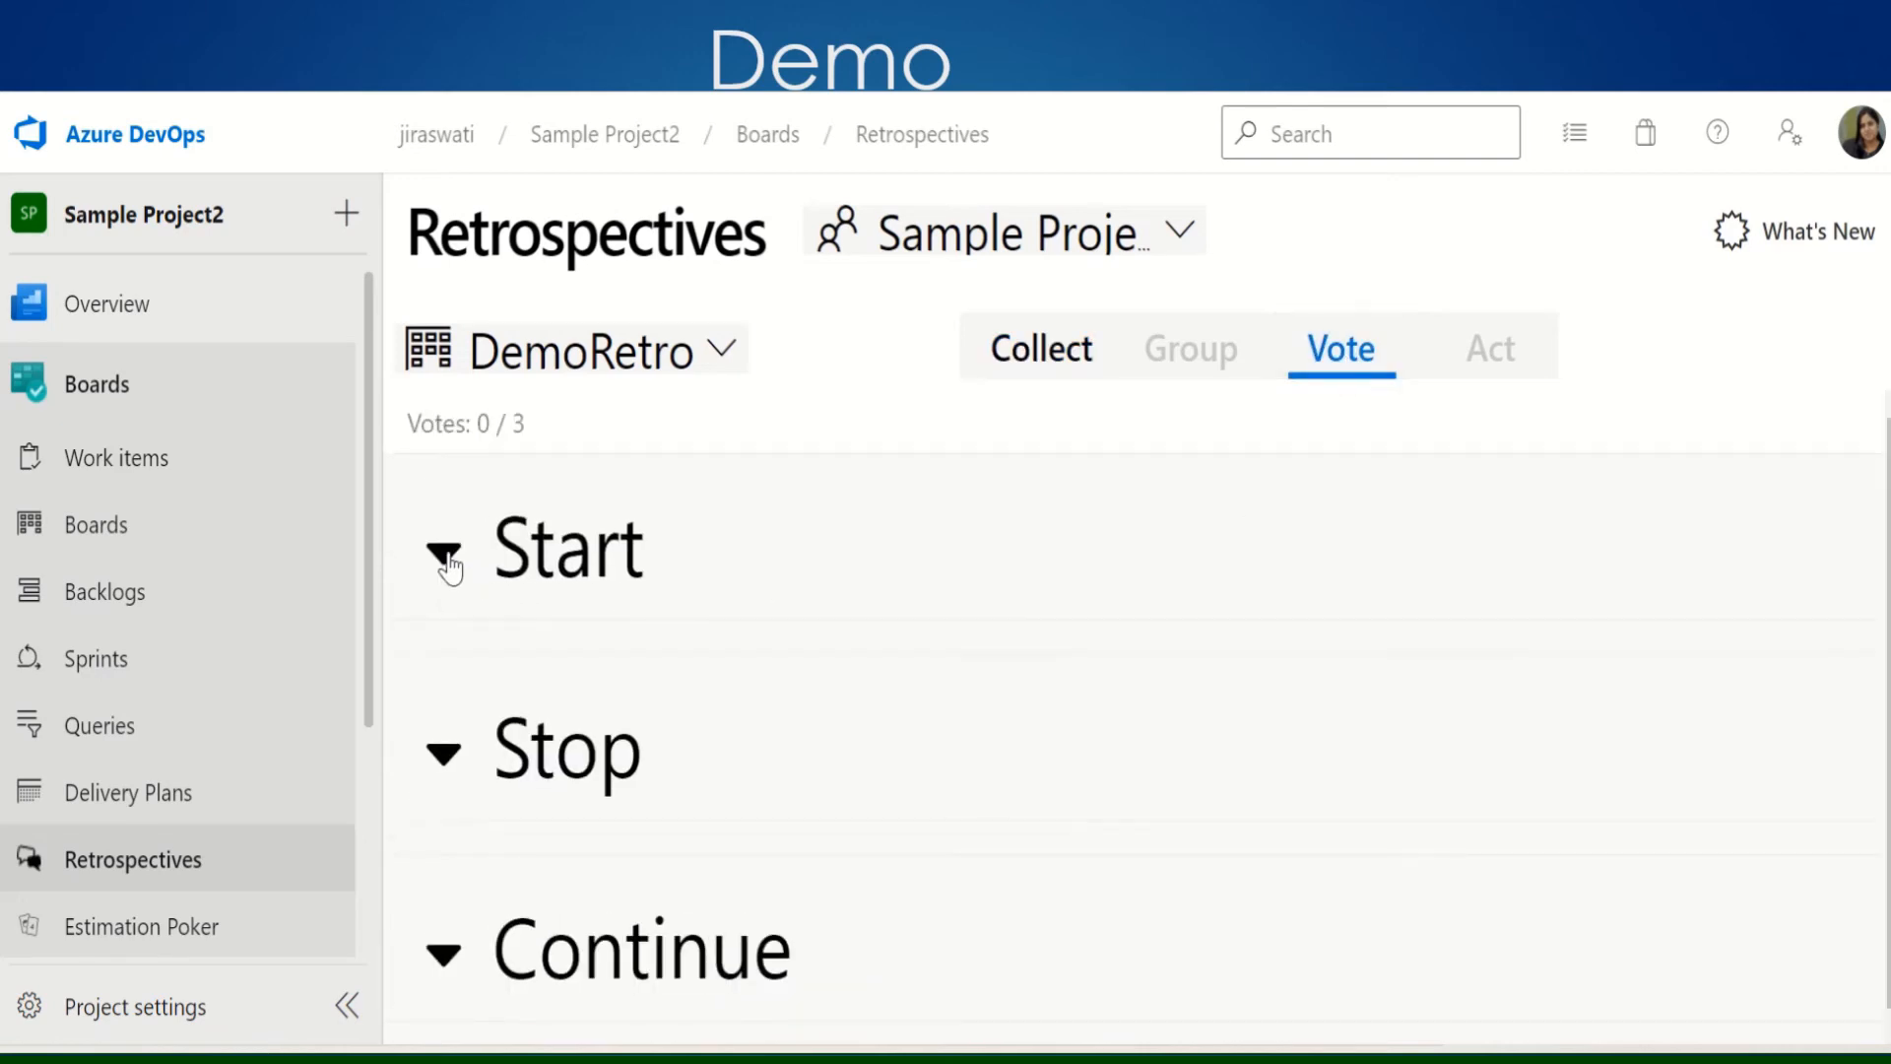
left_click(1044, 364)
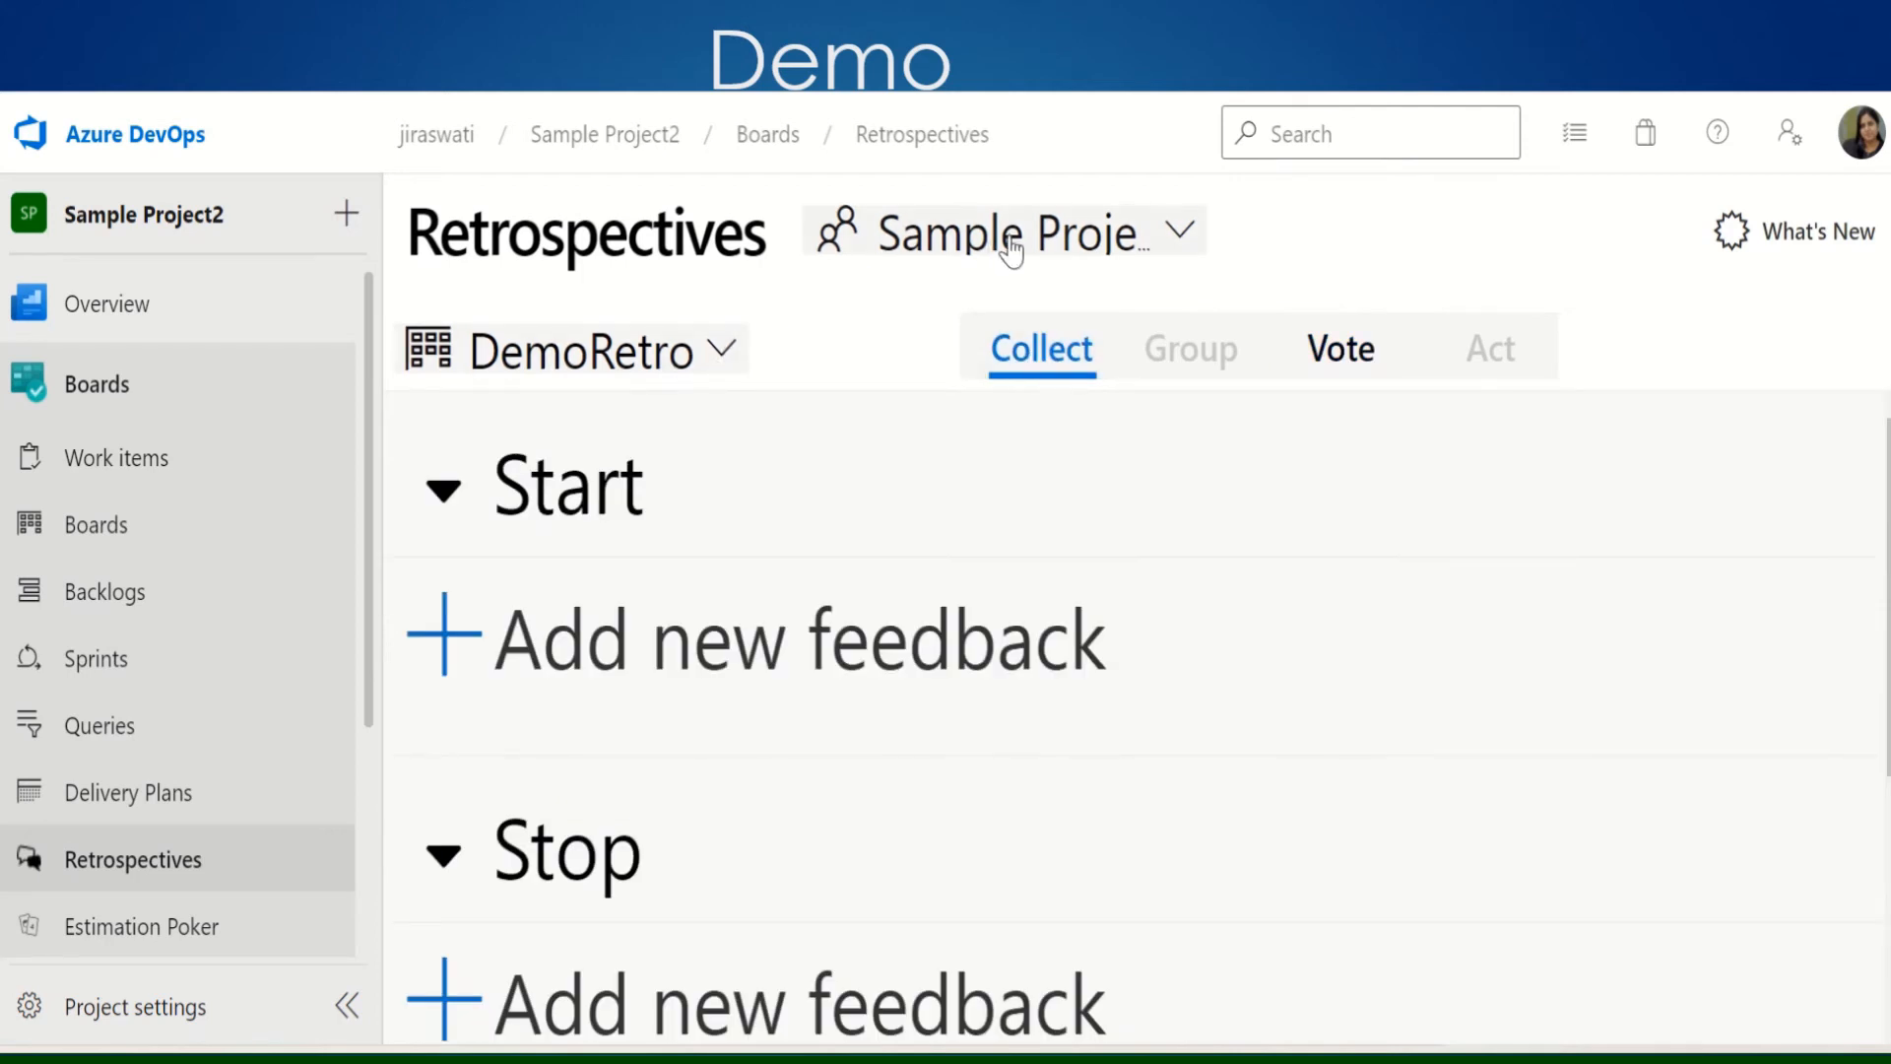
- Look through the list of available retrospective boards and dismiss it without switching boards
left_click(723, 352)
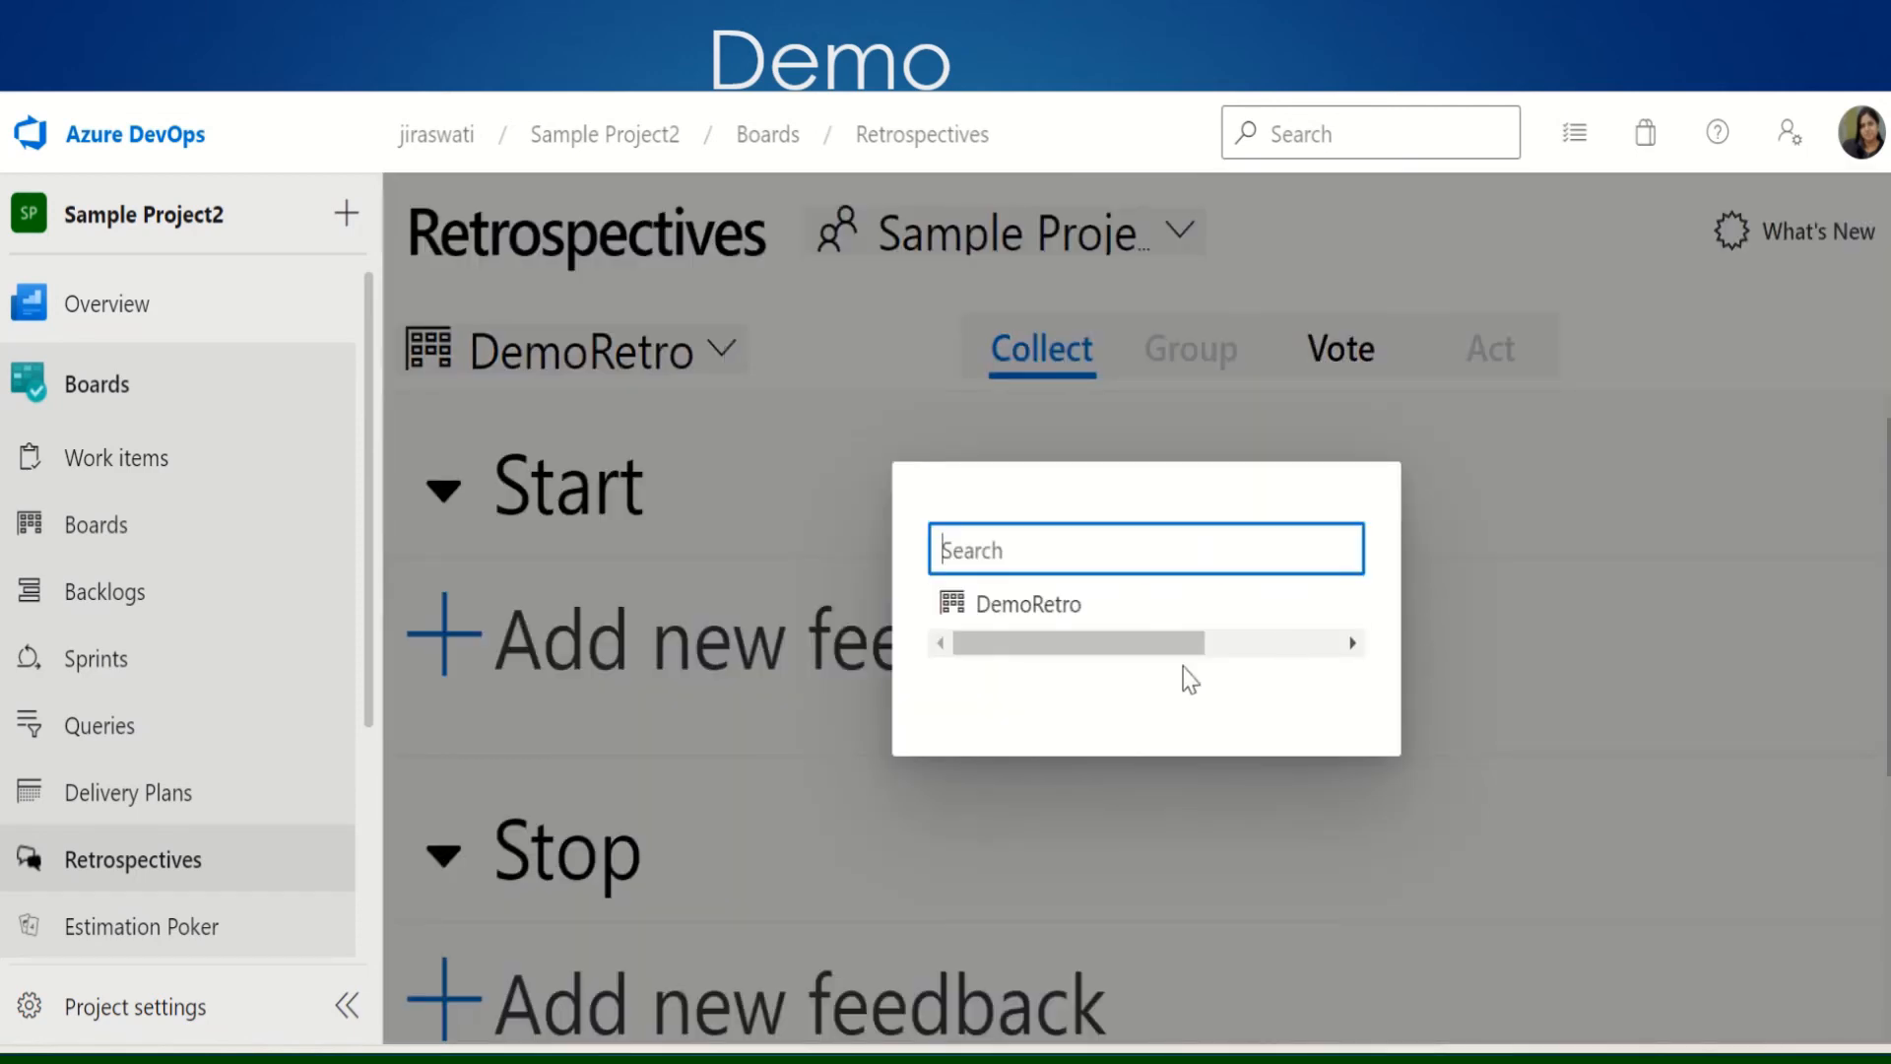
left_click_drag(1170, 645, 1116, 665)
left_click(1478, 593)
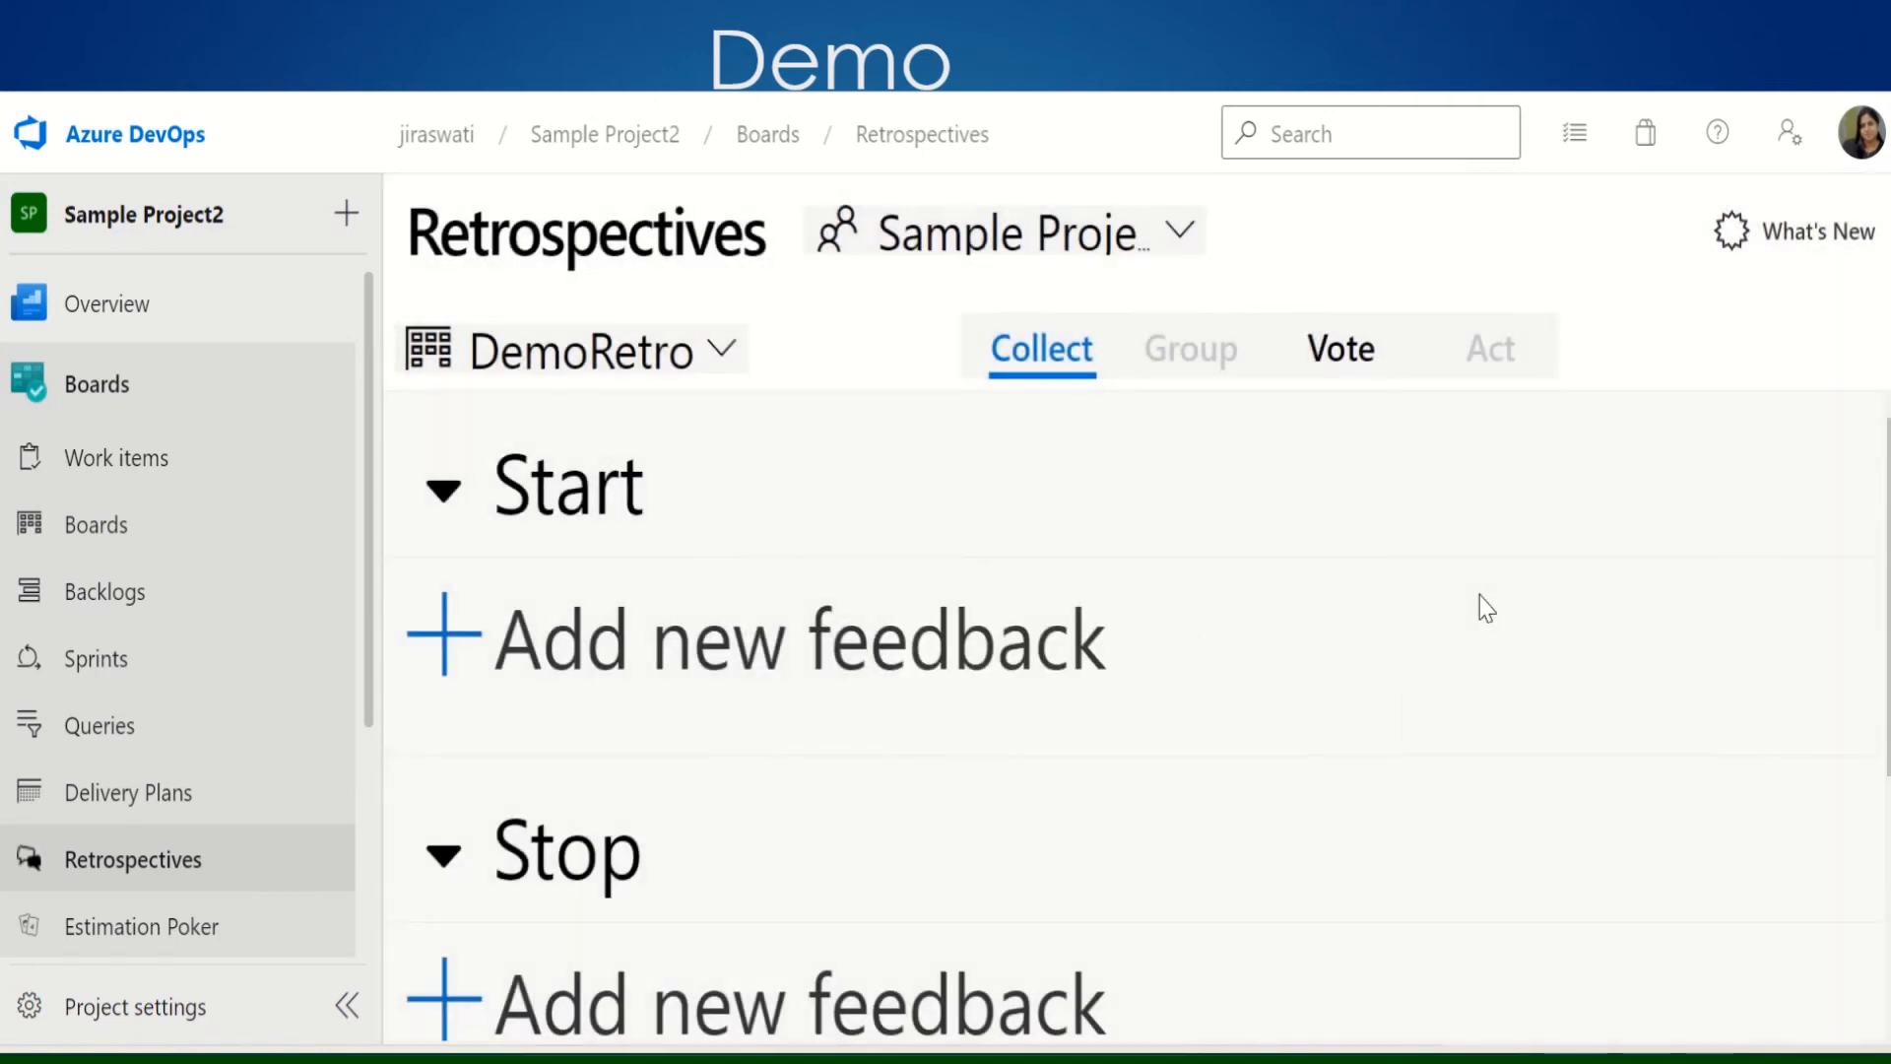
- View the What's New notice for the Retrospectives extension and close it
left_click(1734, 234)
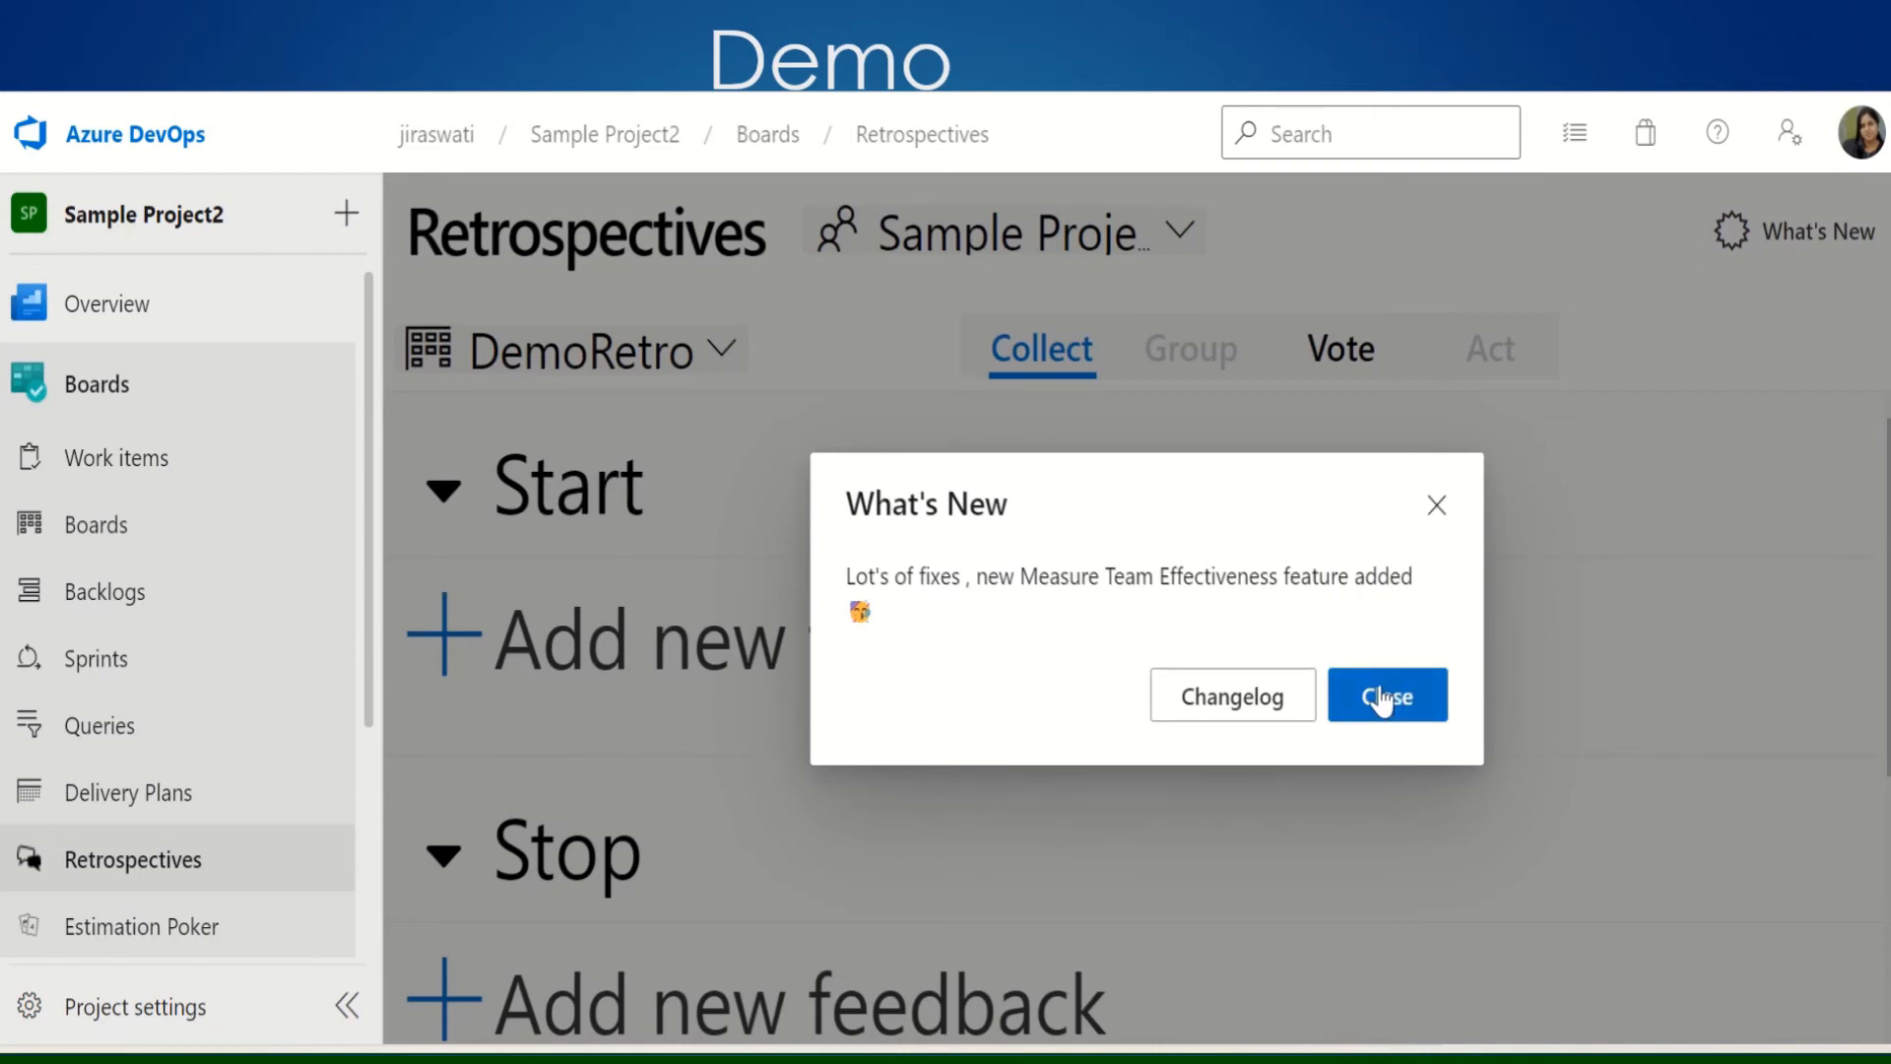
left_click(1274, 707)
left_click(1417, 697)
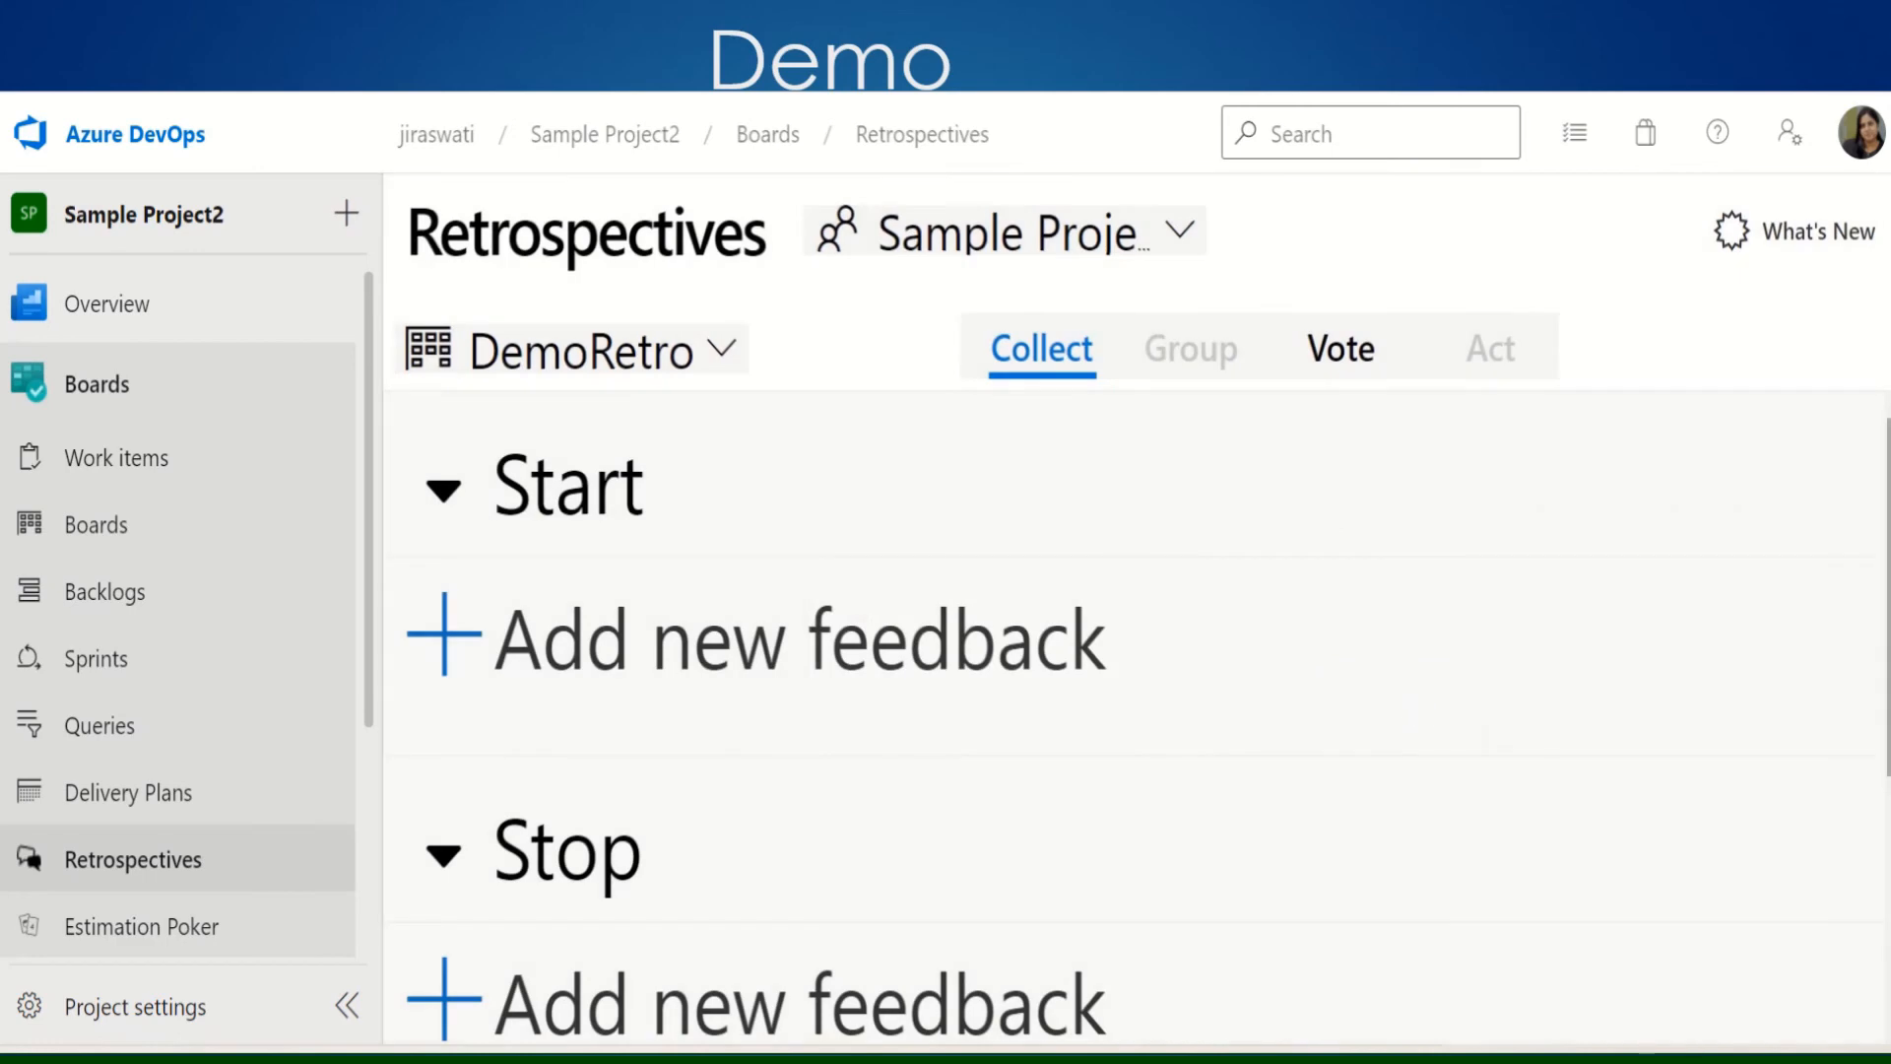
- Start a new feedback card in the Start column of the DemoRetro board
left_click(831, 652)
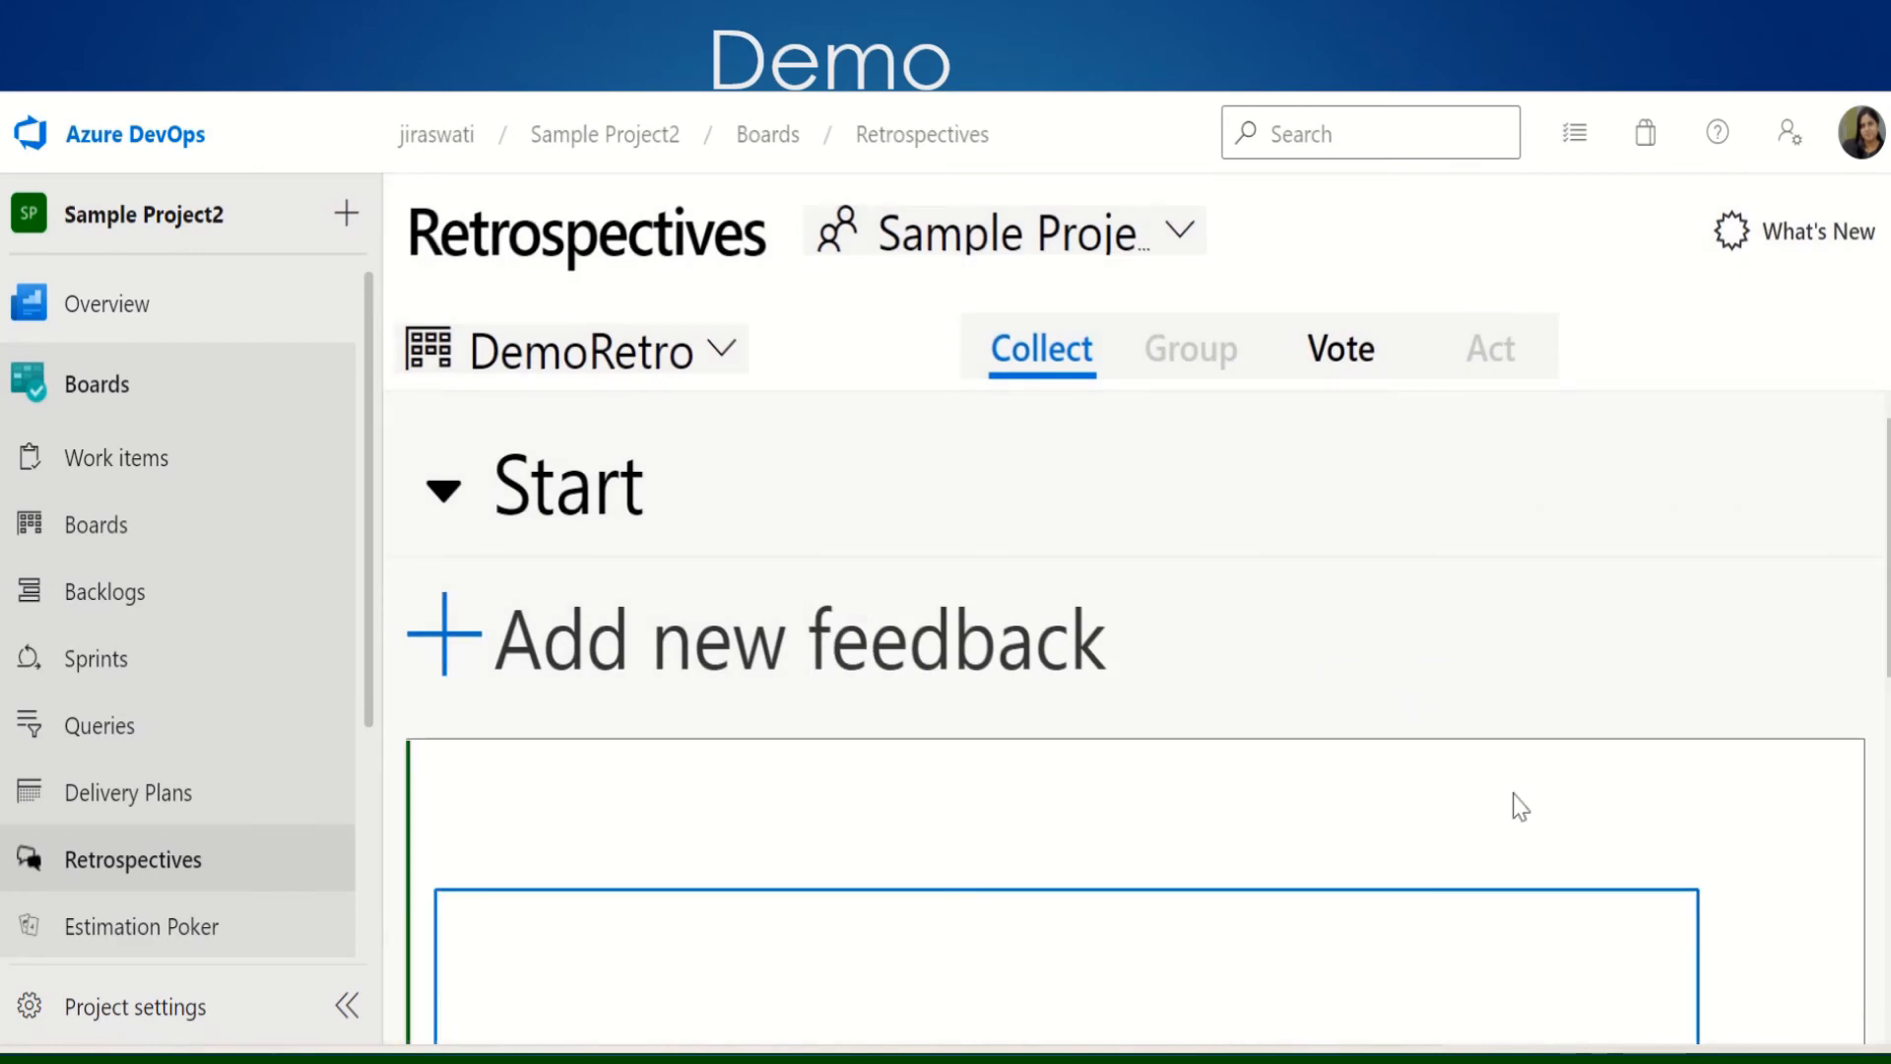
scroll(1133, 709, "down", 5)
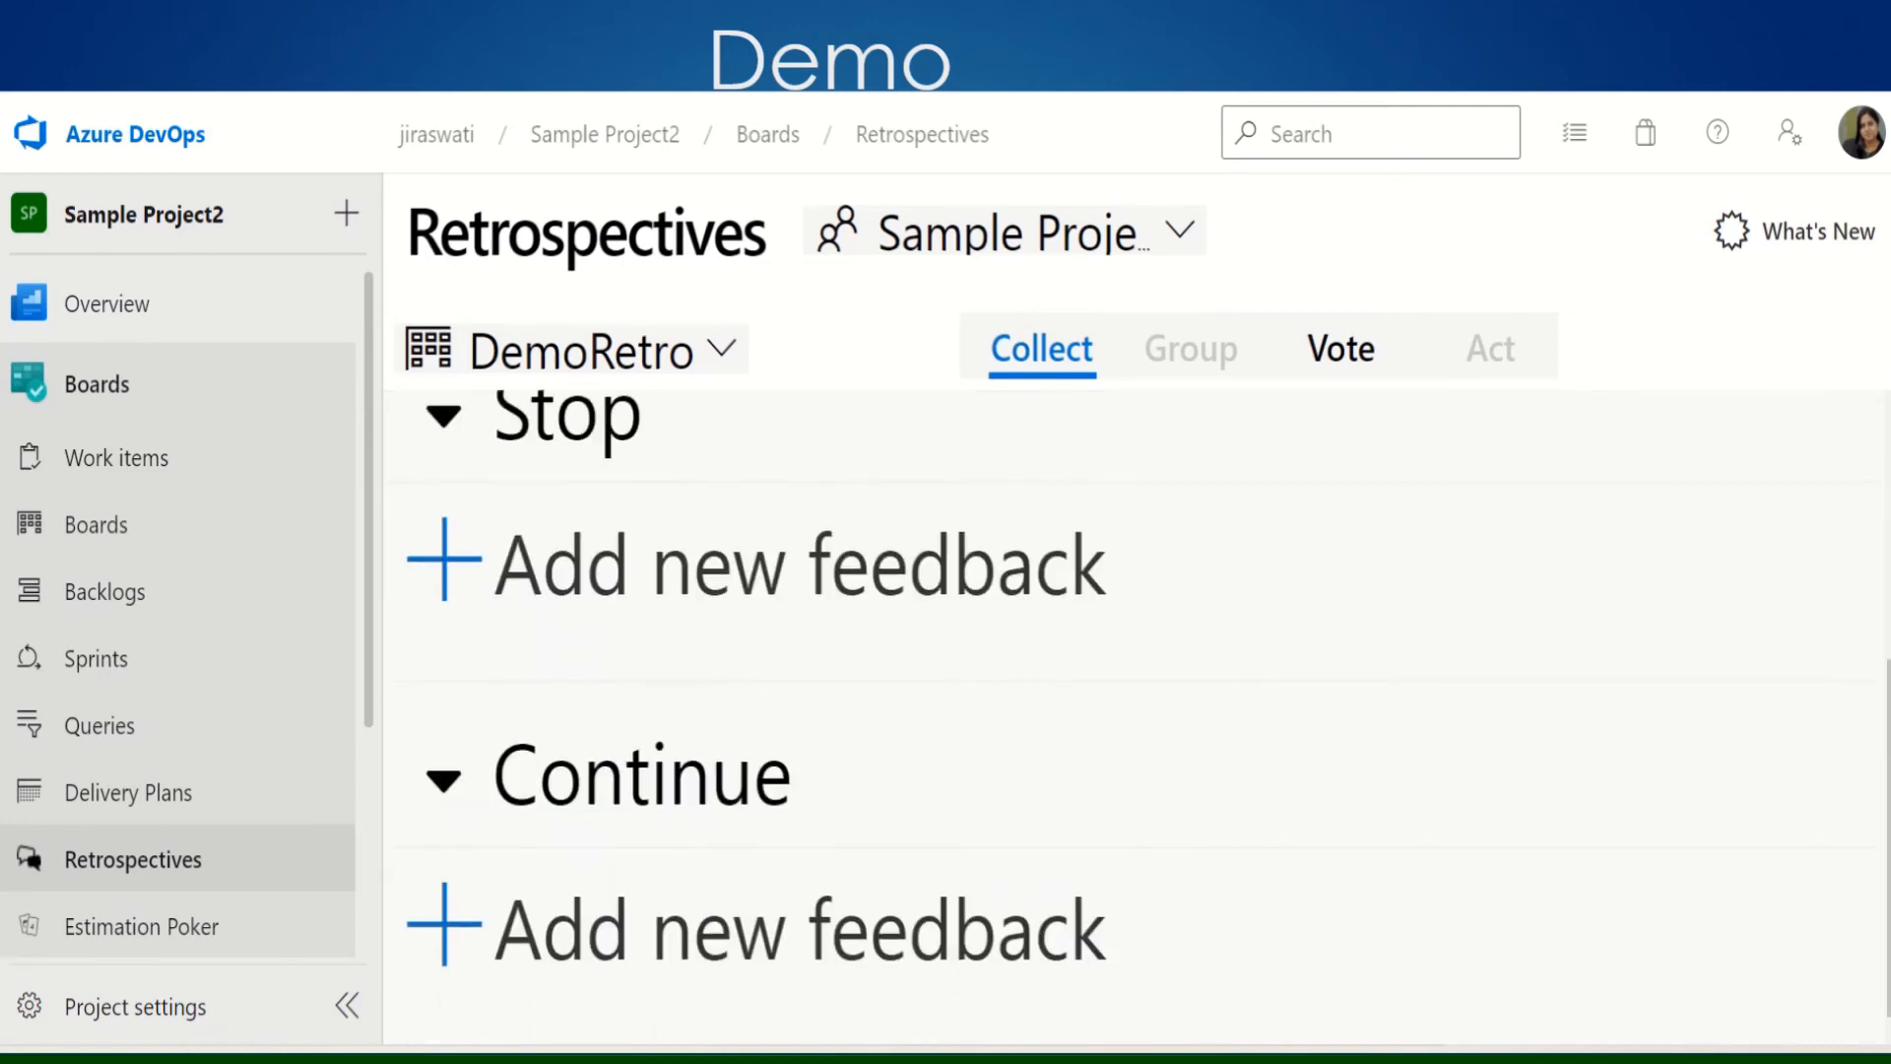